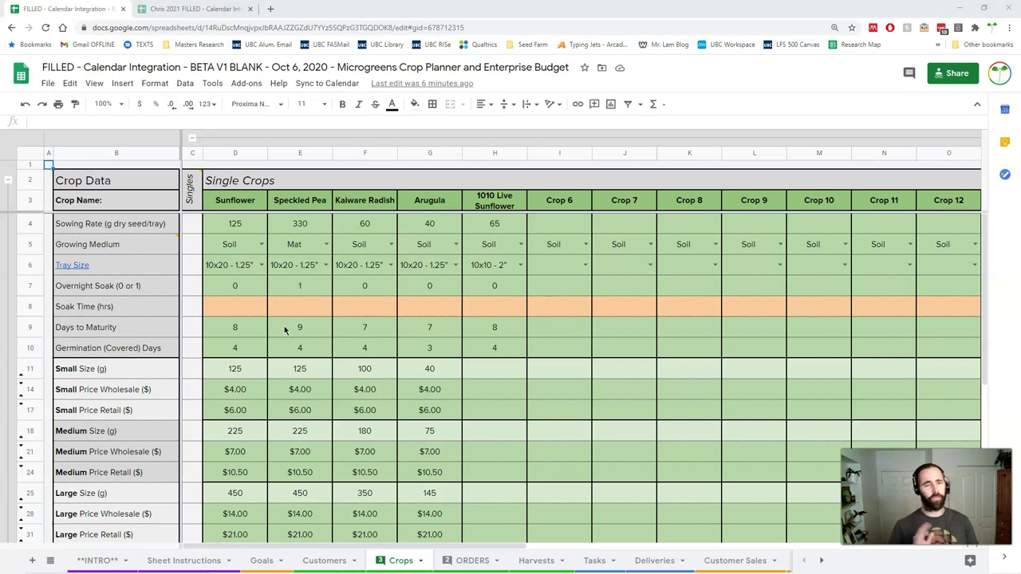
- Collapse the Single Crops and Mixes column groups, then expand both again
scroll(285, 331, right, 10)
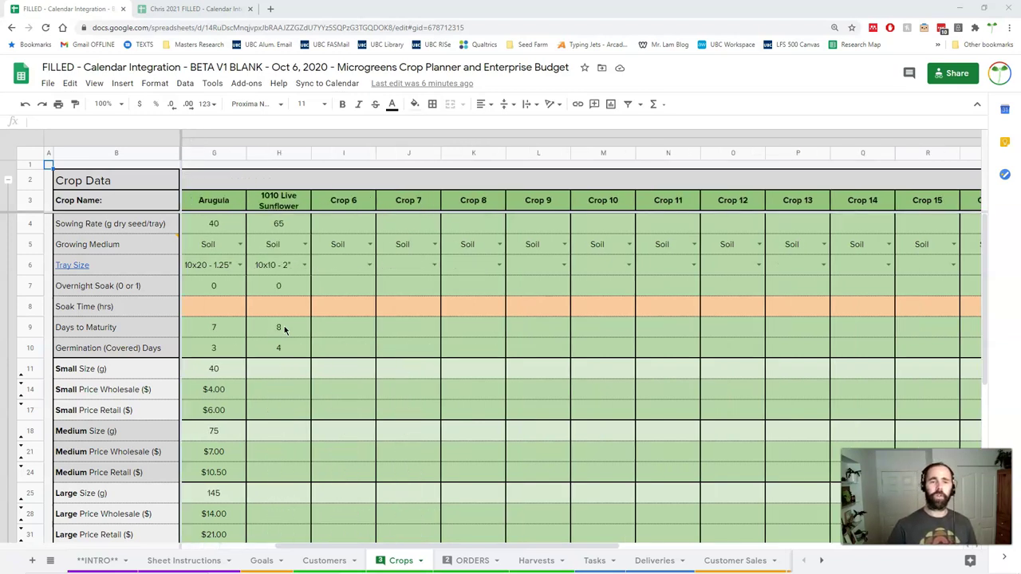
scroll(285, 330, right, 3)
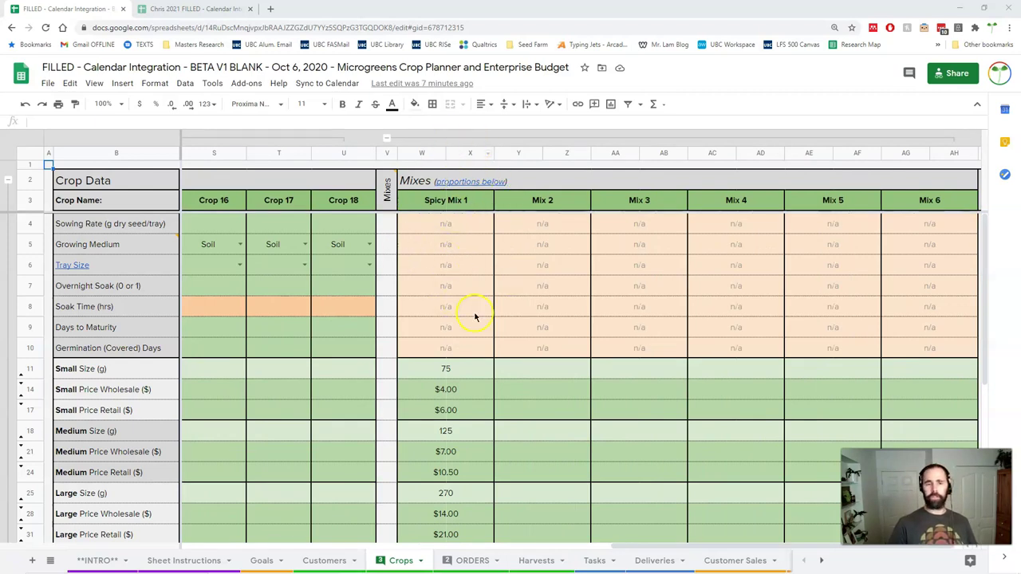
scroll(351, 307, left, 8)
scroll(351, 308, right, 5)
scroll(351, 308, right, 2)
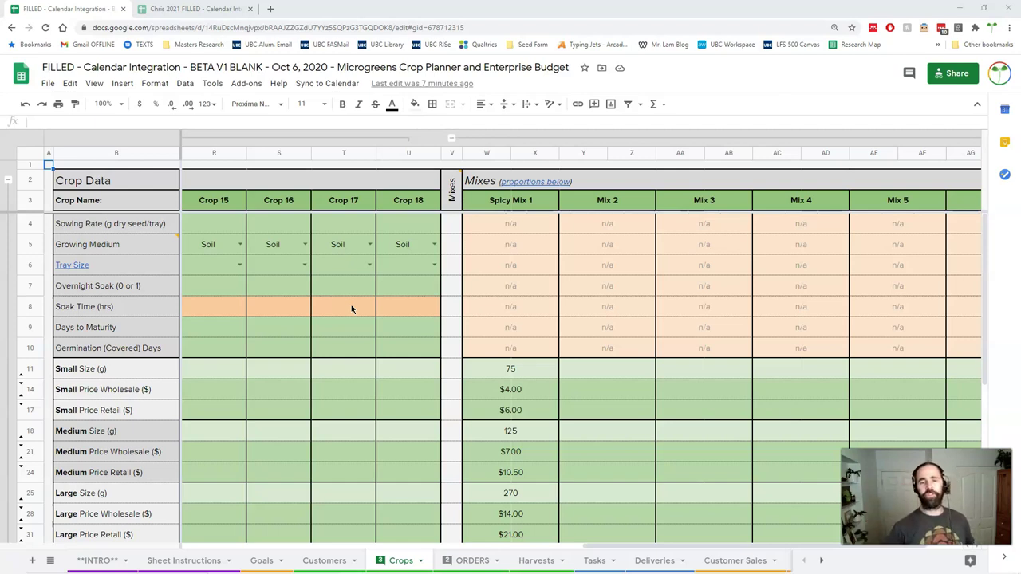
scroll(351, 305, left, 10)
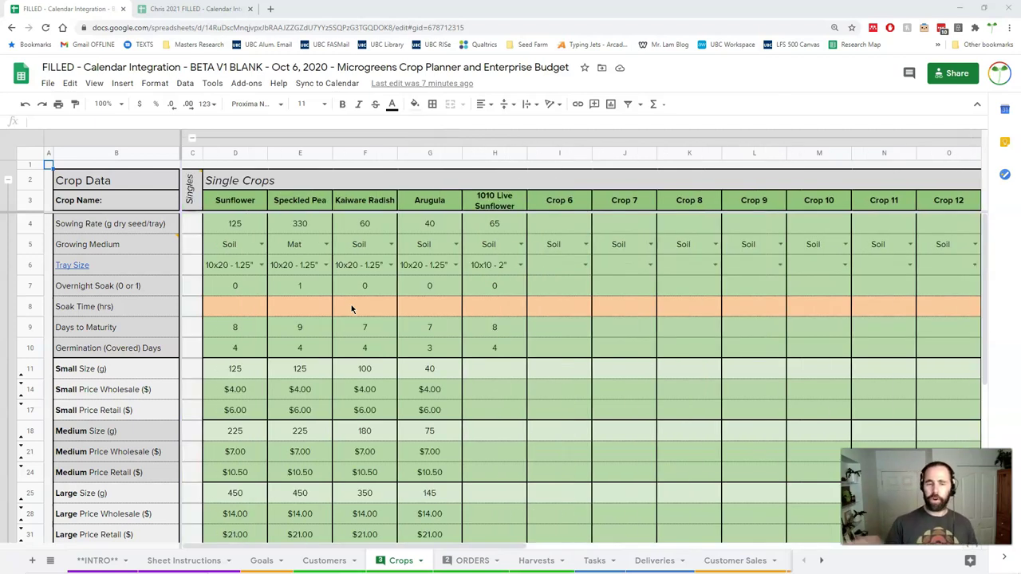
click(528, 157)
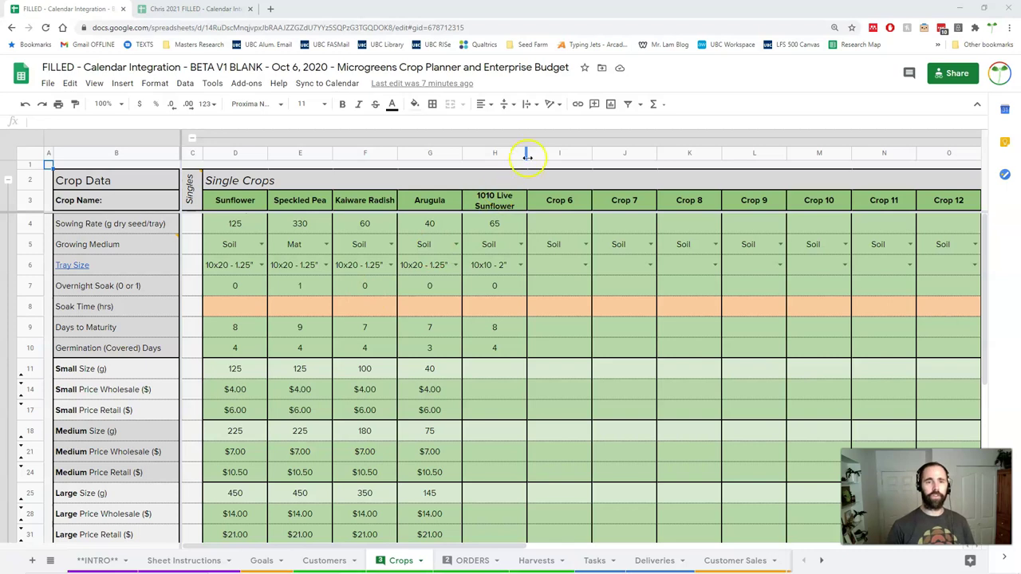
click(494, 137)
click(493, 138)
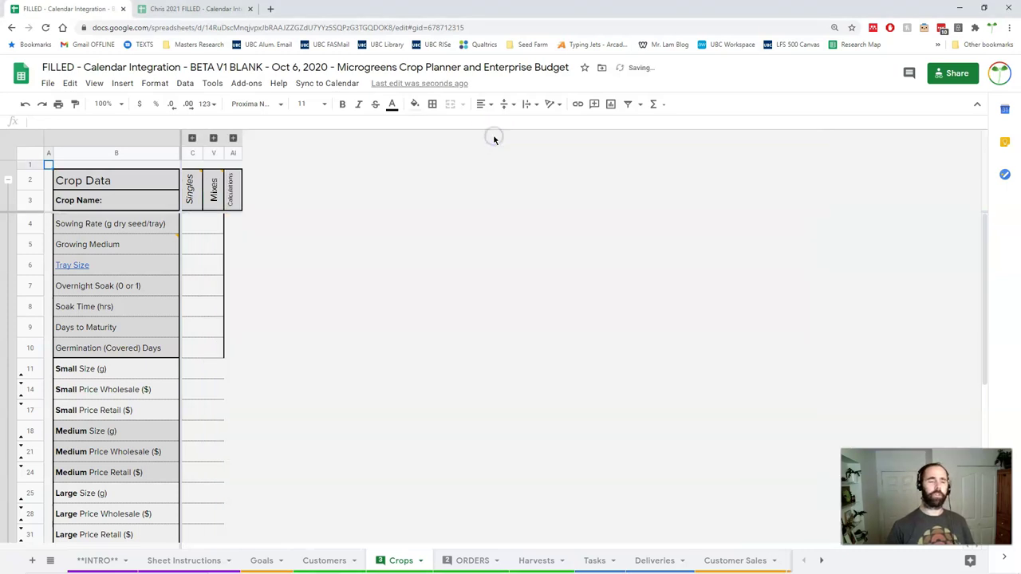
click(210, 138)
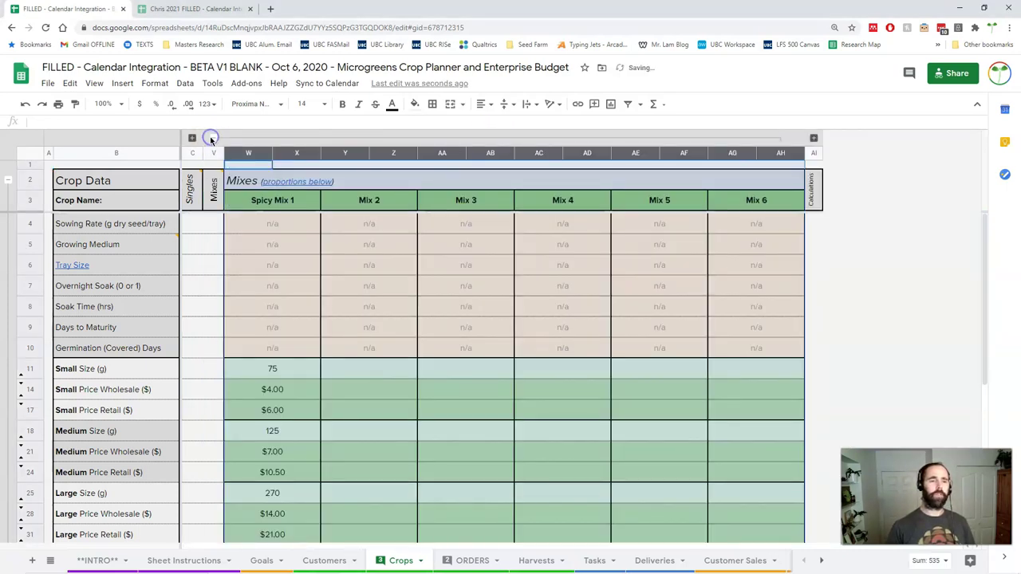
mouse_move(211, 206)
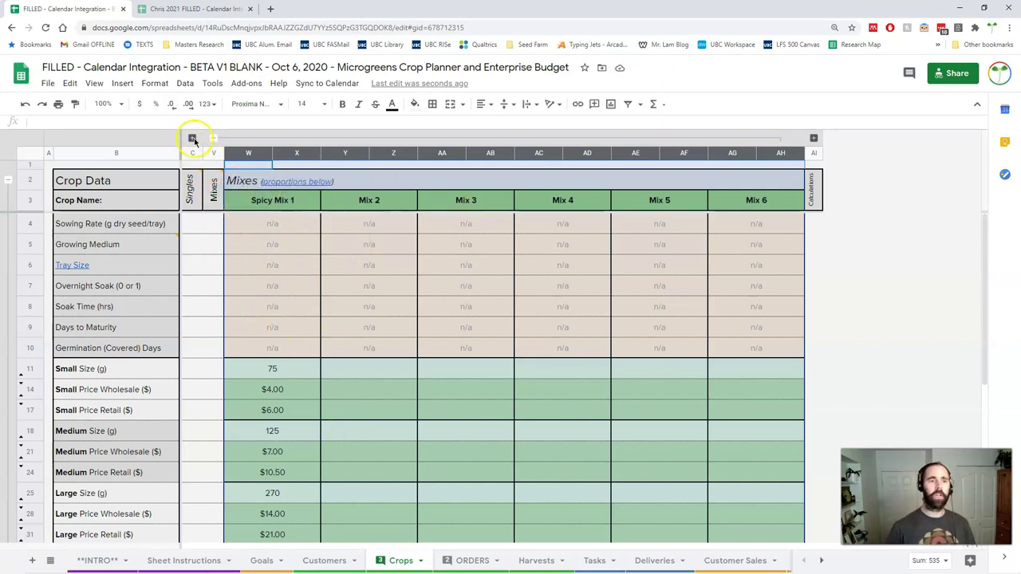
click(192, 138)
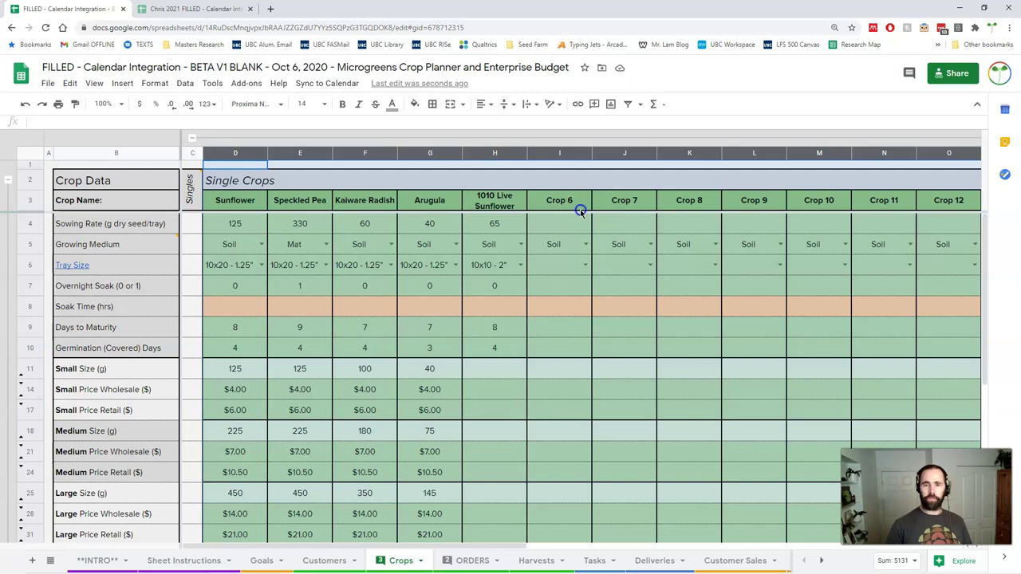
- Clear the Crop 6 to Crop 9 header names, then paste them back
click(580, 206)
key(shift+Right)
key(shift+Right)
key(shift+Right)
key(ctrl+c)
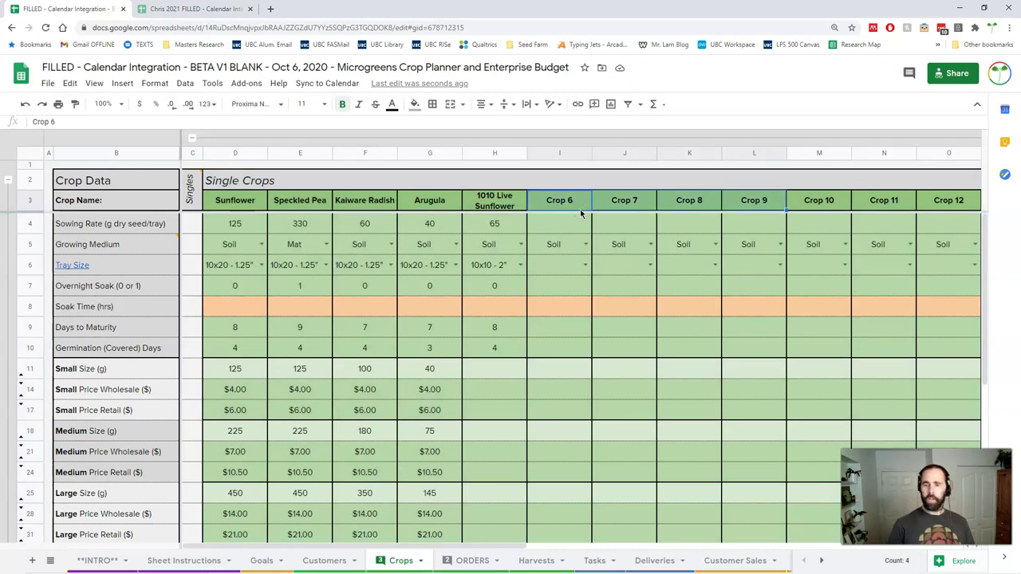
key(Delete)
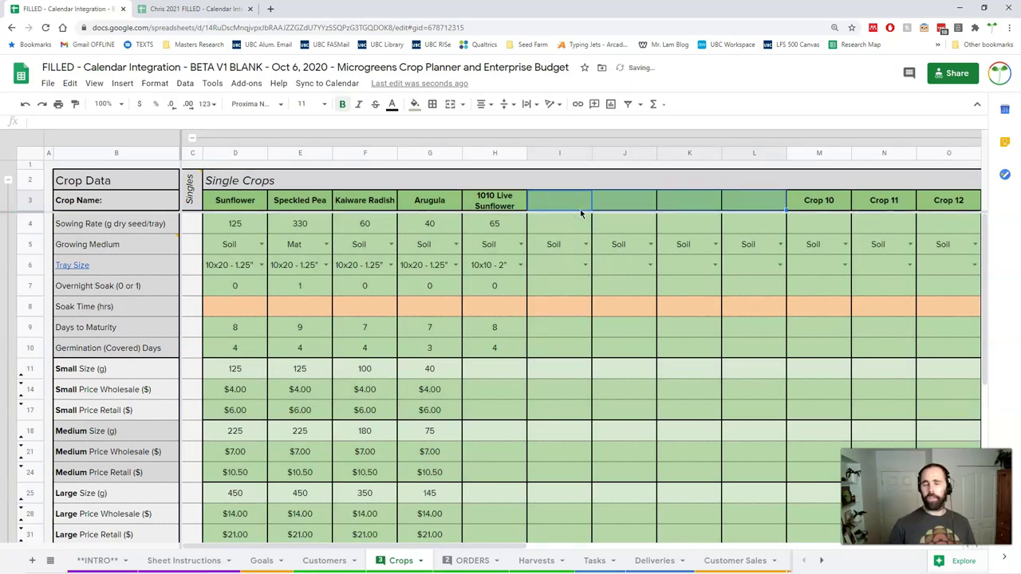
click(581, 209)
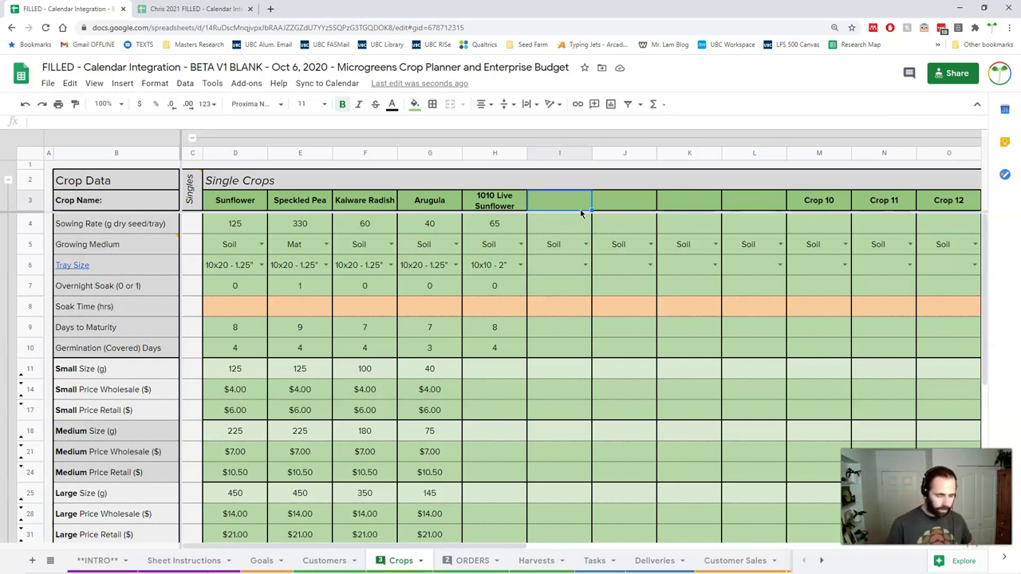
key(ctrl+v)
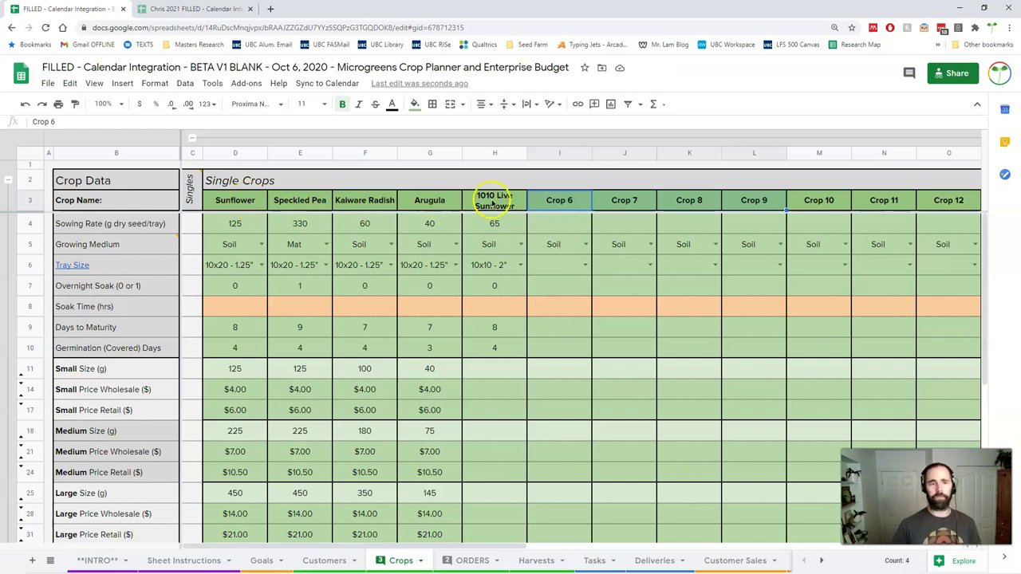
- Follow the Tray Size label's link to the Soil and Packaging sheet and return
click(114, 224)
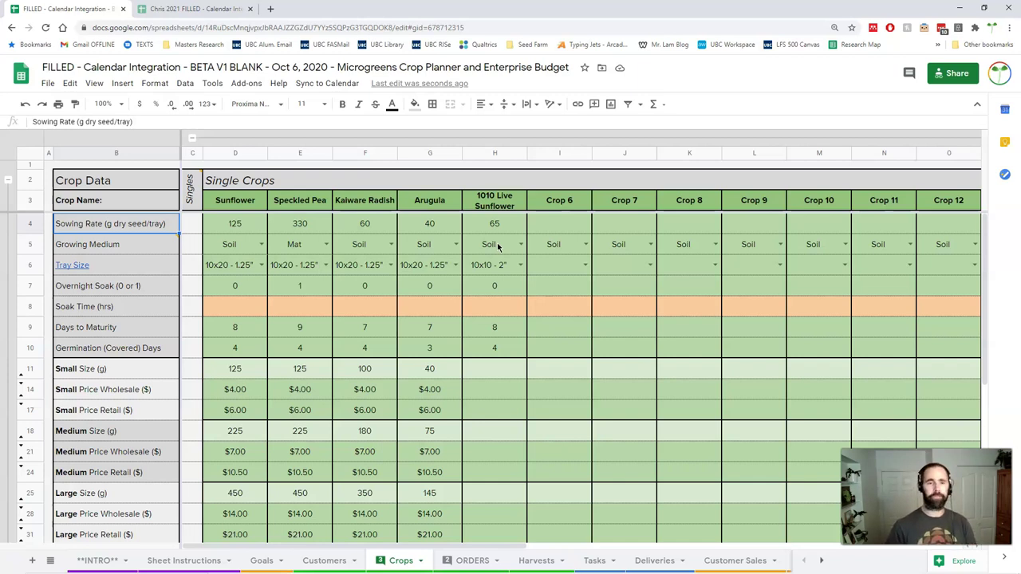
click(149, 267)
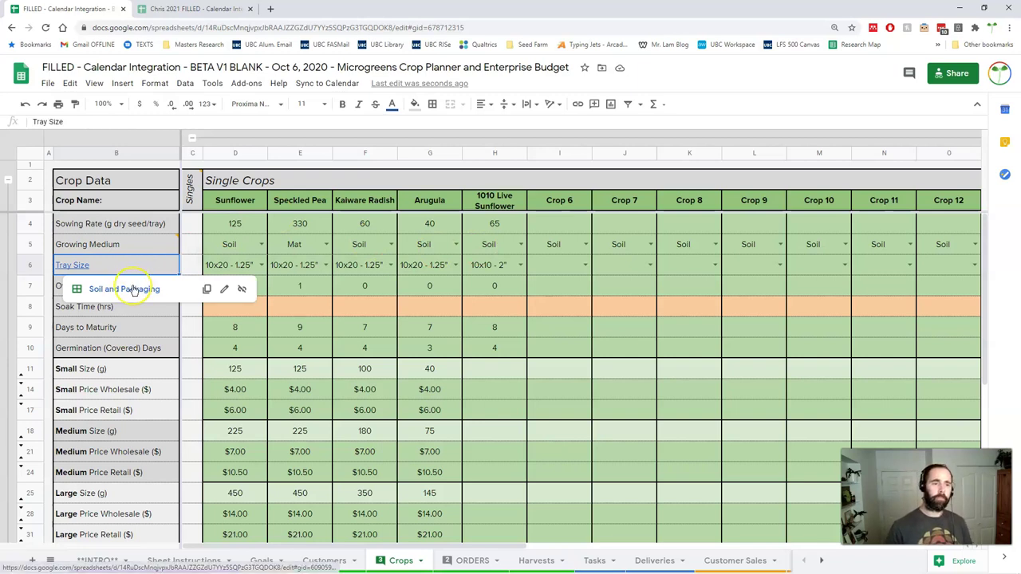
click(134, 289)
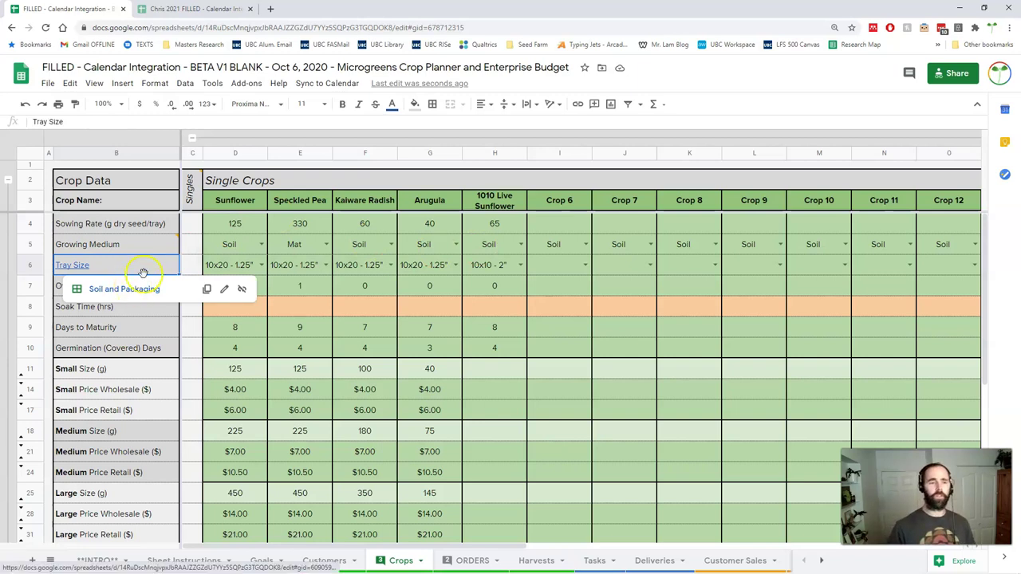
click(152, 273)
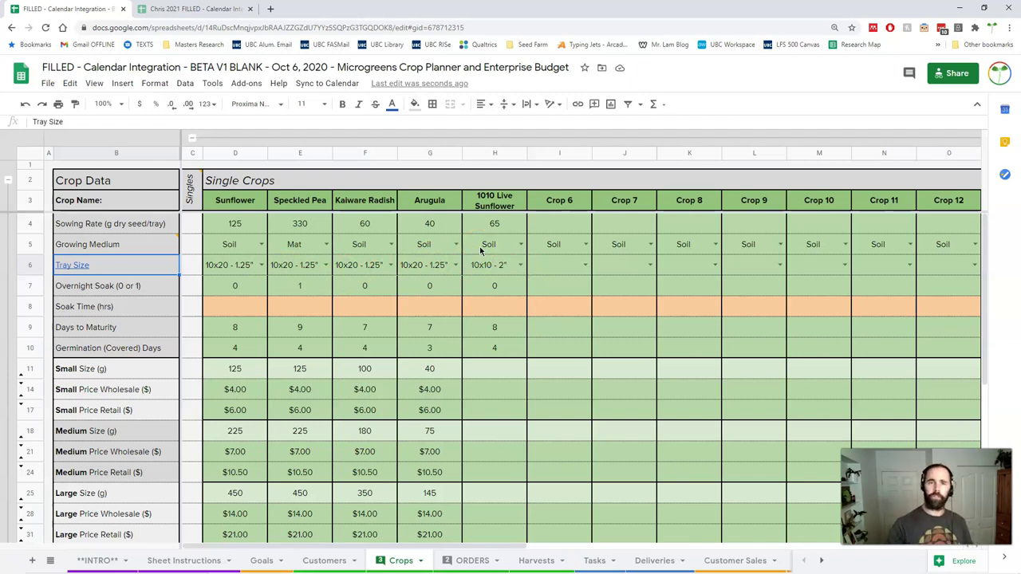
- View Sunflower's tray size choices unchanged, then inspect Speckled Pea's overnight soak value
click(263, 266)
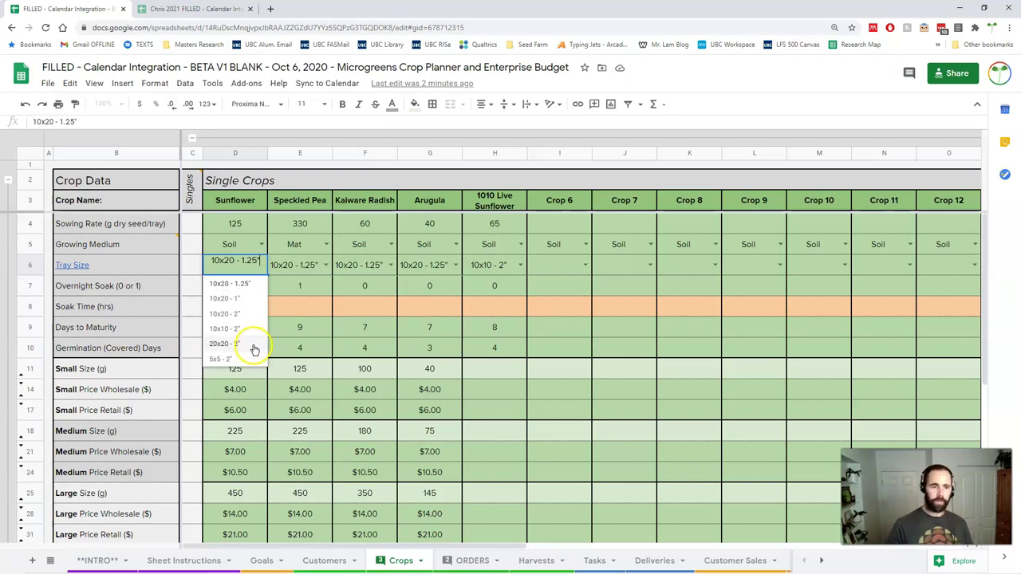
click(296, 265)
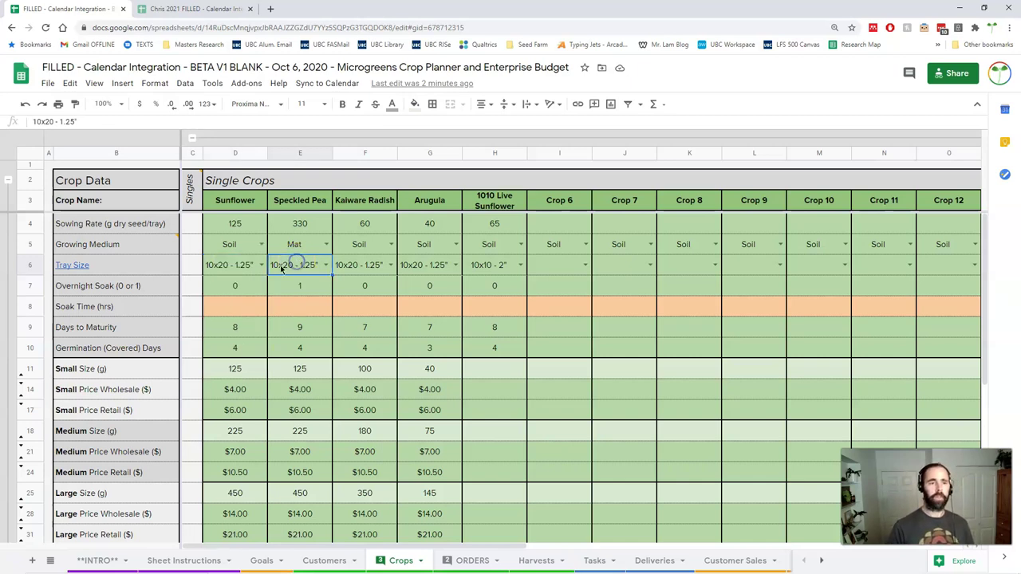
click(140, 286)
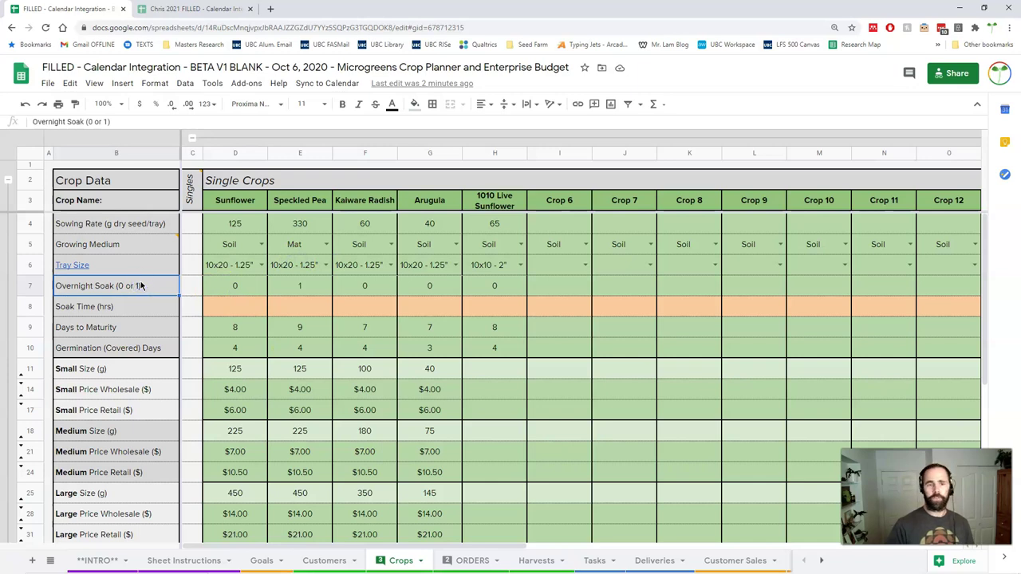
click(300, 291)
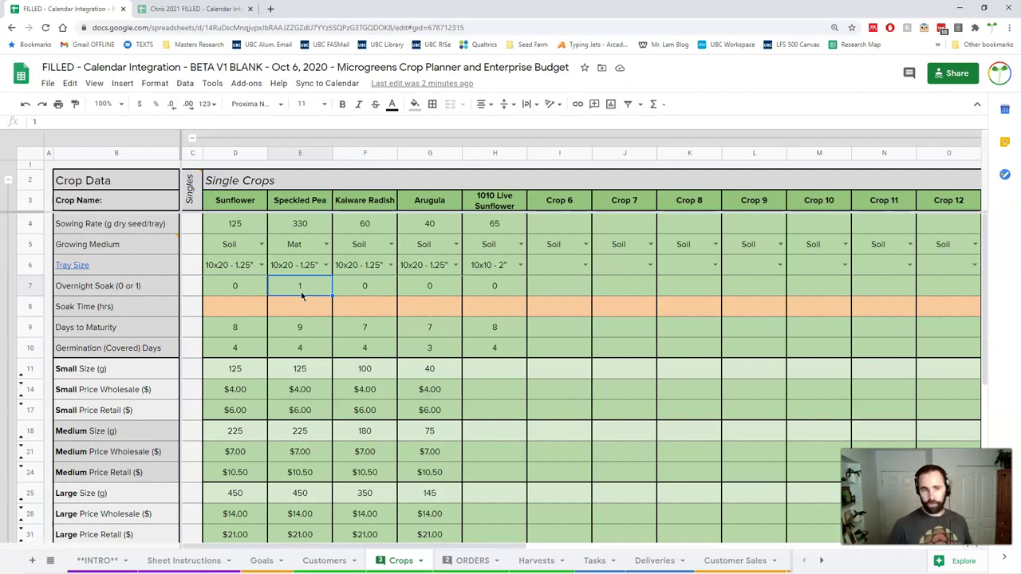
click(302, 291)
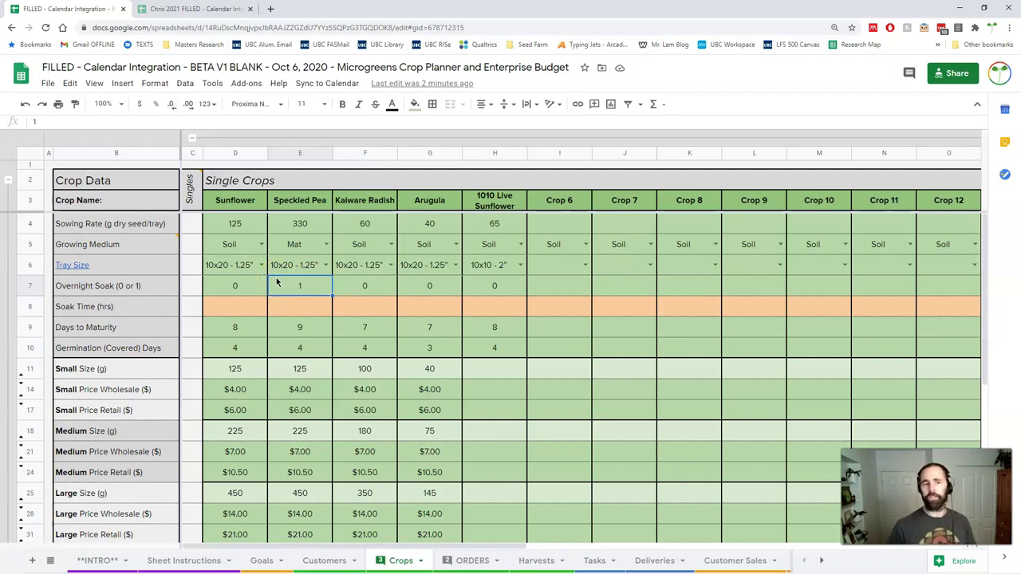
- Compare soak time, days to maturity and germination days for Sunflower and 1010 Live Sunflower
click(267, 307)
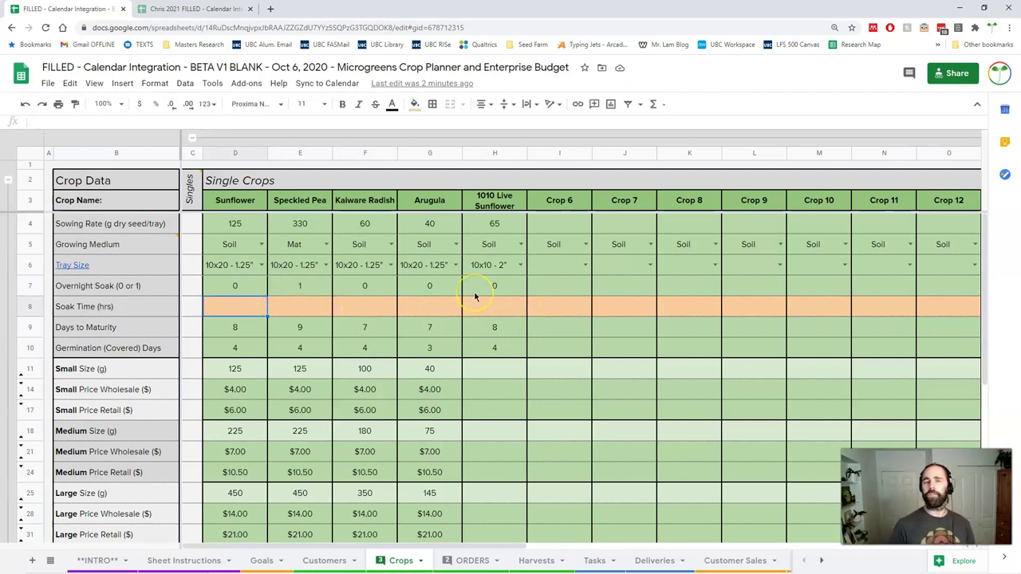
click(237, 331)
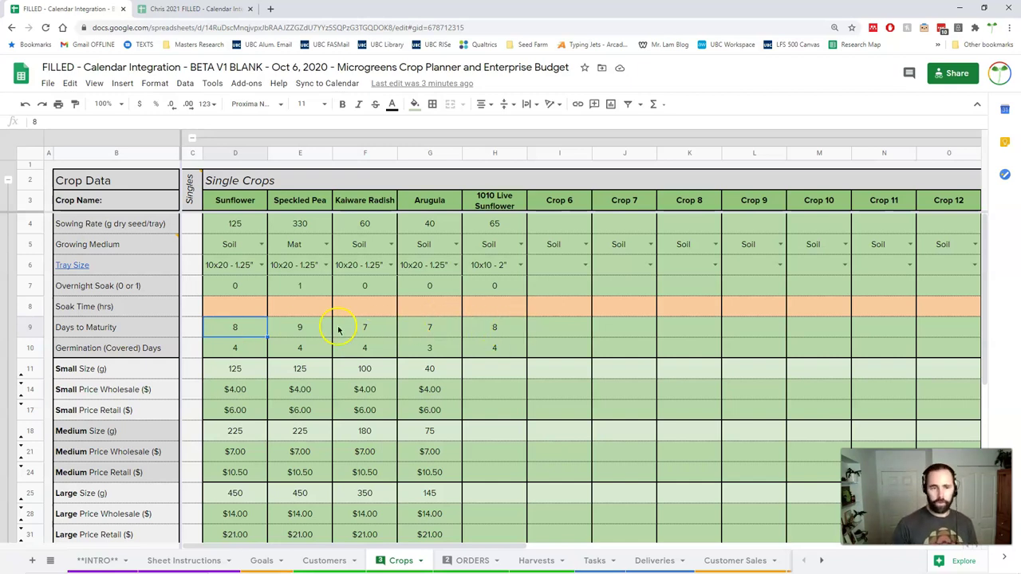
click(508, 314)
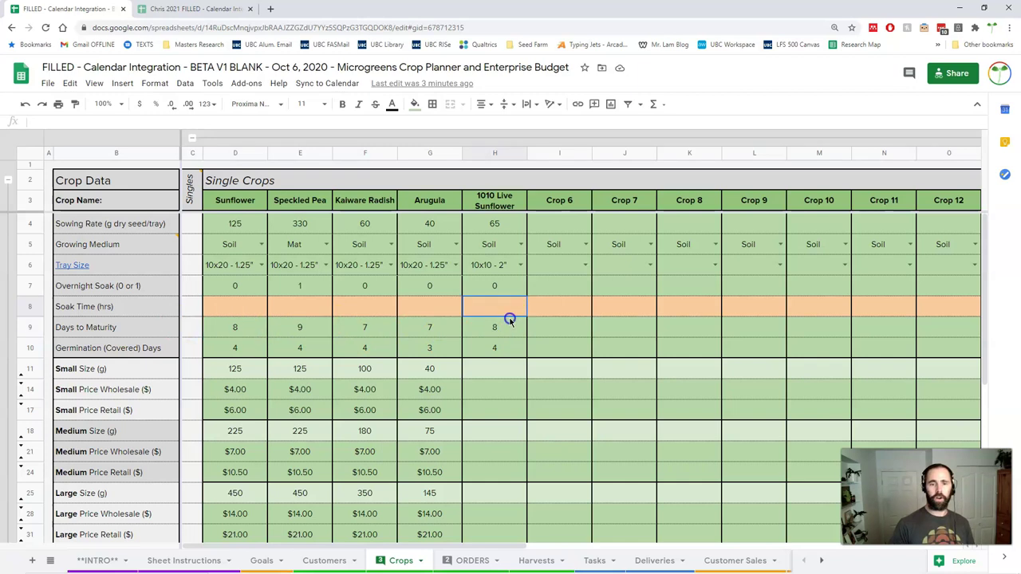
click(507, 324)
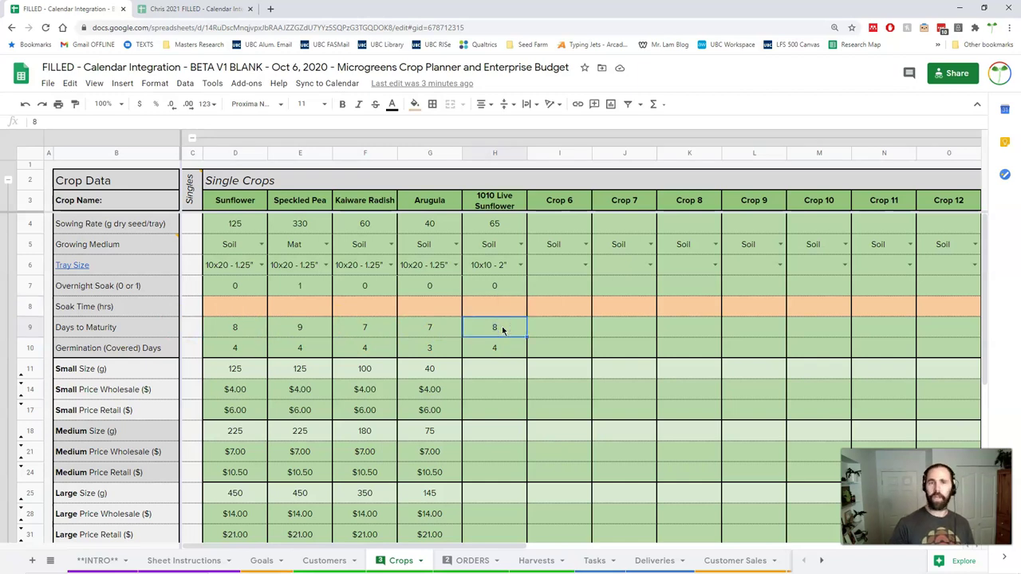
click(232, 351)
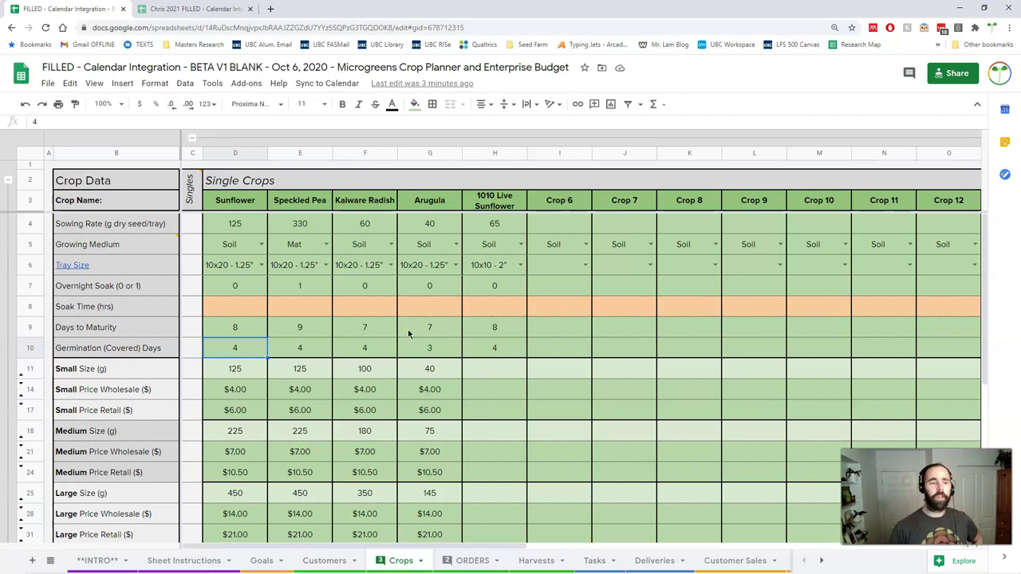
- Compare the Small Size row across crops, starting from Sunflower's 125
scroll(409, 335, down, 1)
scroll(369, 389, down, 1)
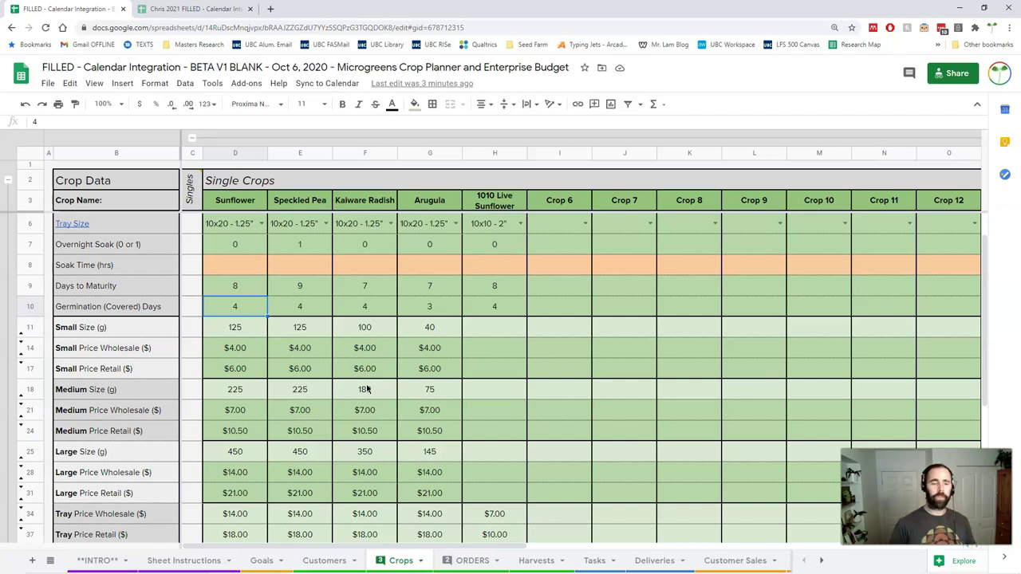
scroll(368, 388, down, 3)
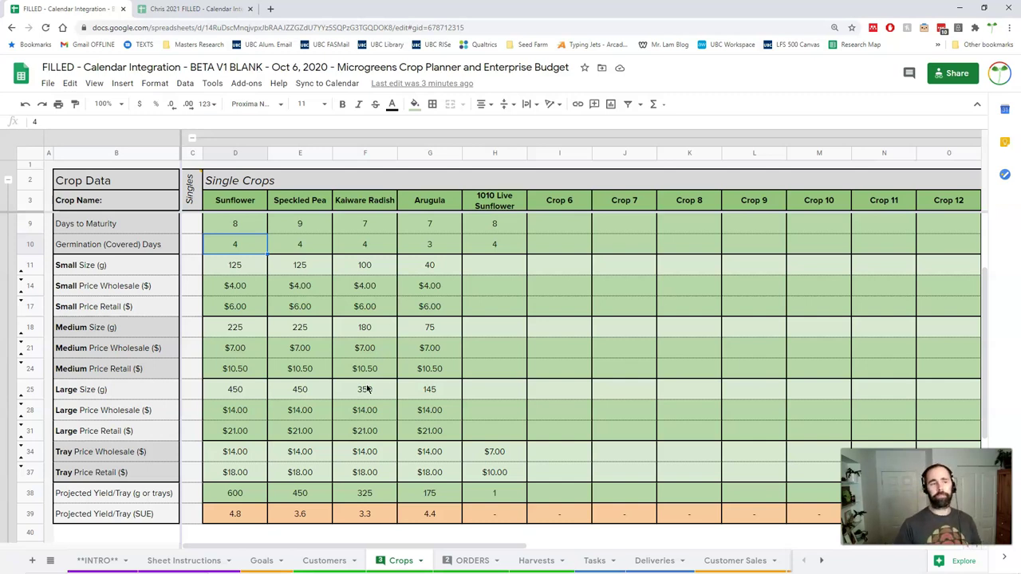
click(237, 271)
key(Right)
key(Right)
key(Right)
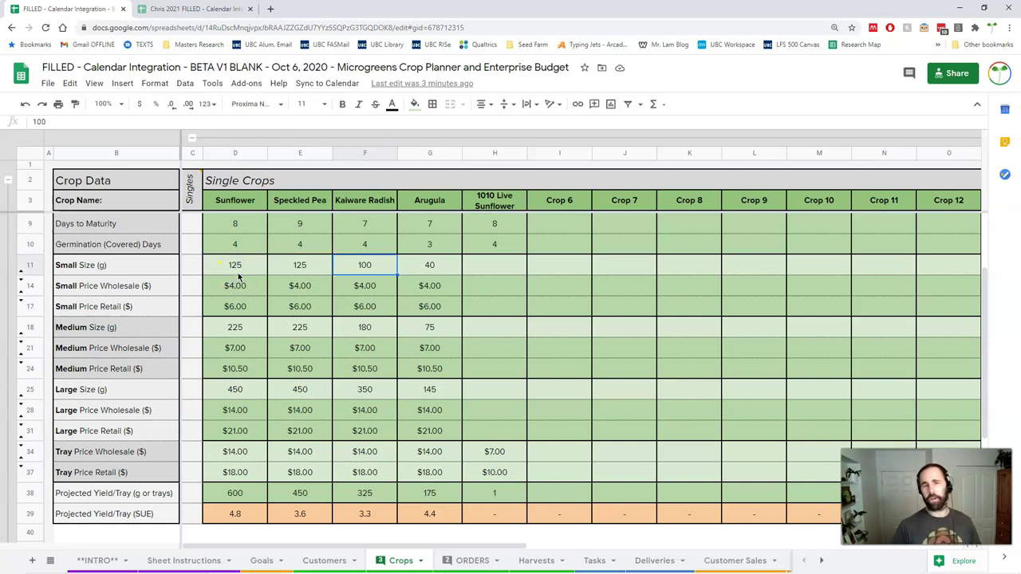
key(Right)
key(Left)
key(Left)
key(Left)
key(Left)
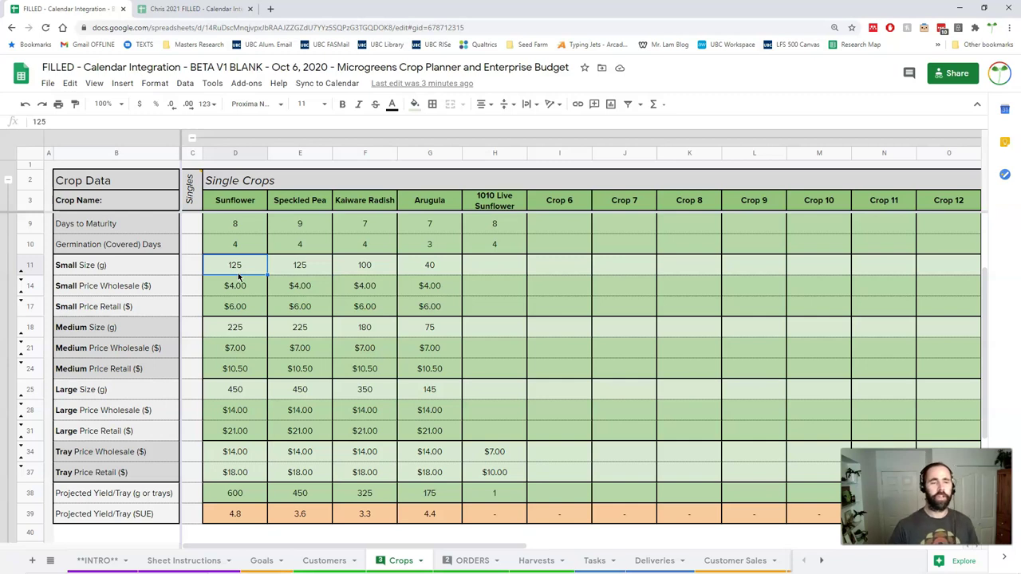
key(Right)
key(Right)
key(Right)
key(Right)
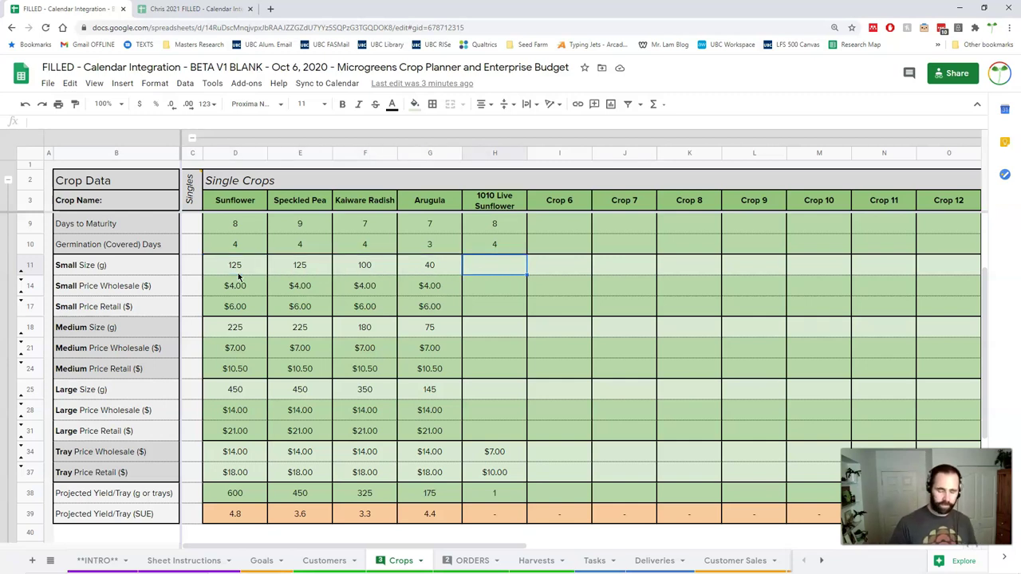
key(Left)
key(Left)
key(Left)
key(Left)
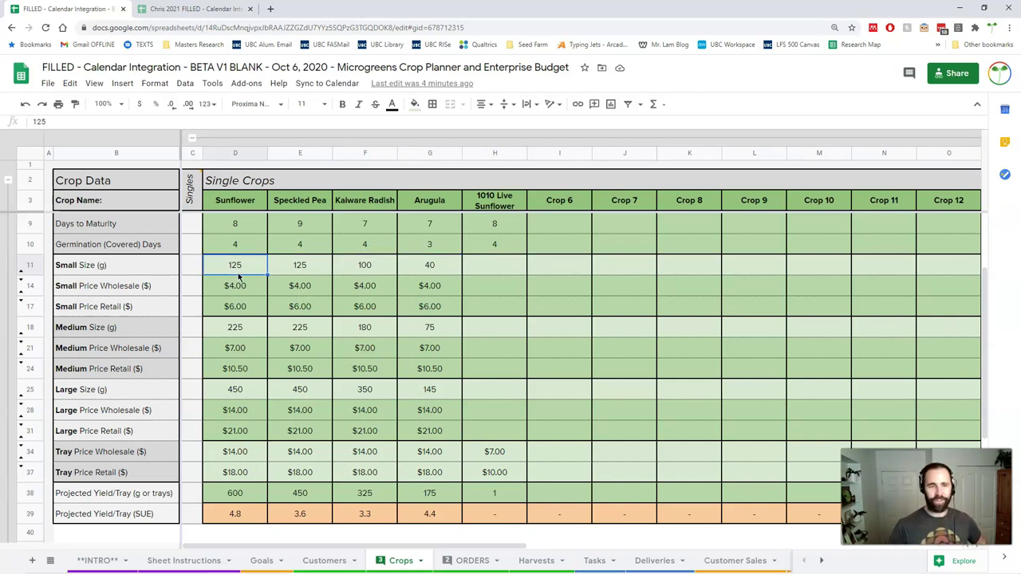
key(Right)
key(Right)
key(Right)
key(Left)
key(Left)
key(Left)
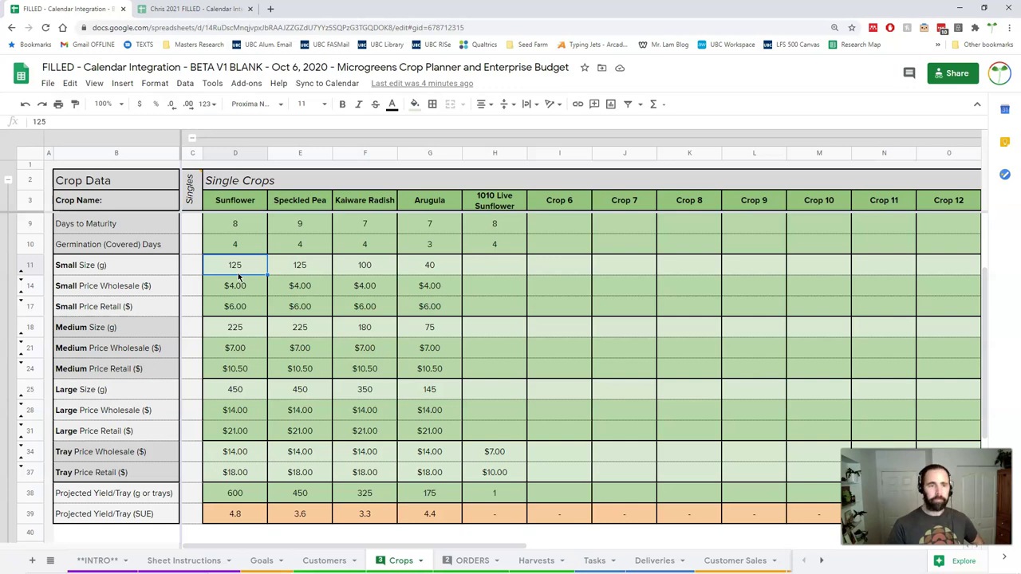
- Step through Sunflower's and Kaiware Radish's small wholesale and retail prices
key(Down)
key(Down)
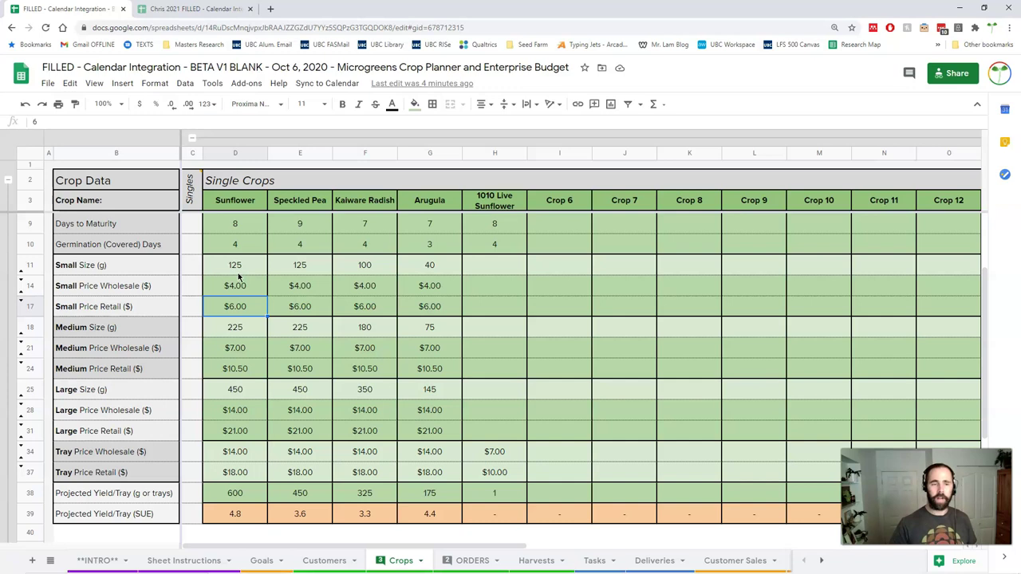
key(Up)
key(Right)
key(Right)
key(Right)
key(Down)
key(Left)
key(Left)
key(Left)
key(Up)
key(Up)
key(Down)
key(Down)
key(Up)
key(Up)
key(Up)
key(Down)
key(Down)
key(Down)
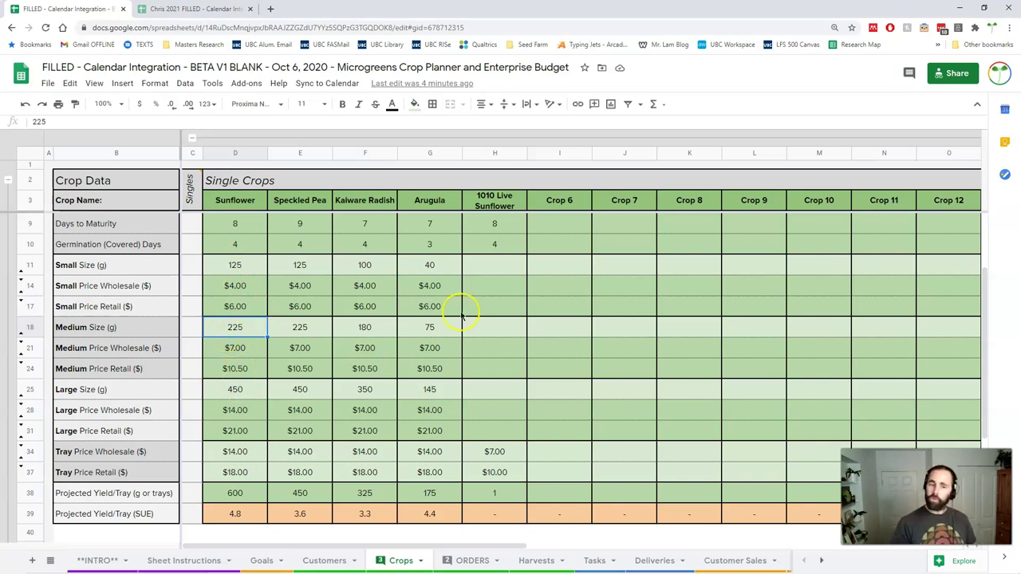
- Clear cells G18:G24 holding Arugula's medium size and prices, then select 1010 Live Sunflower
drag(431, 327, 438, 369)
key(Delete)
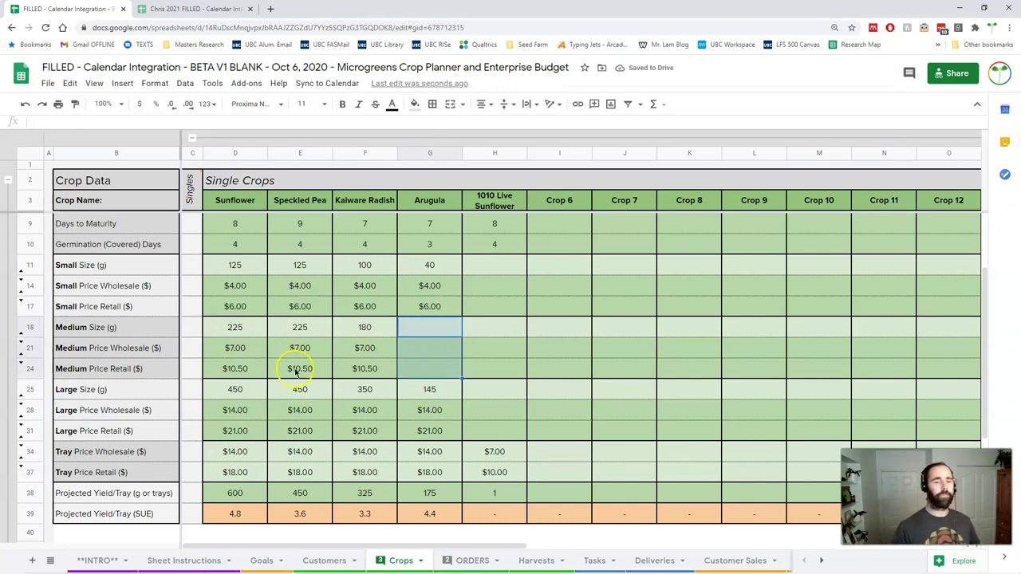
click(417, 353)
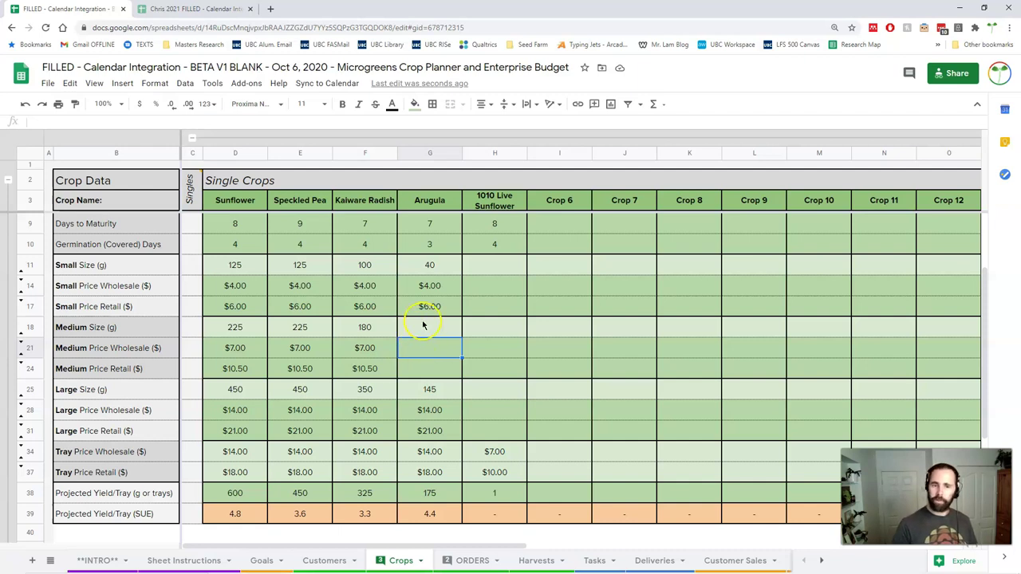
scroll(417, 335, down, 1)
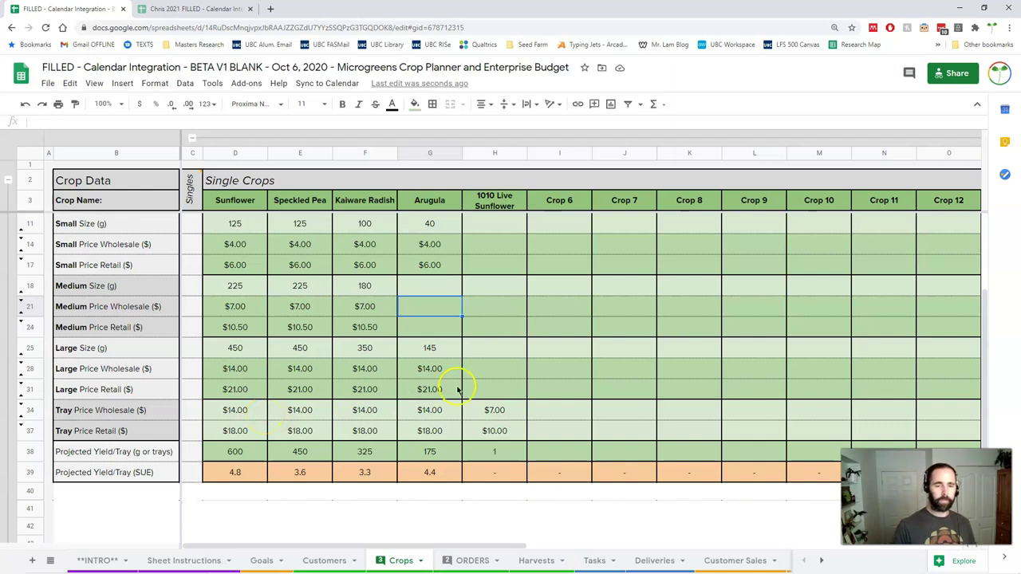
click(509, 204)
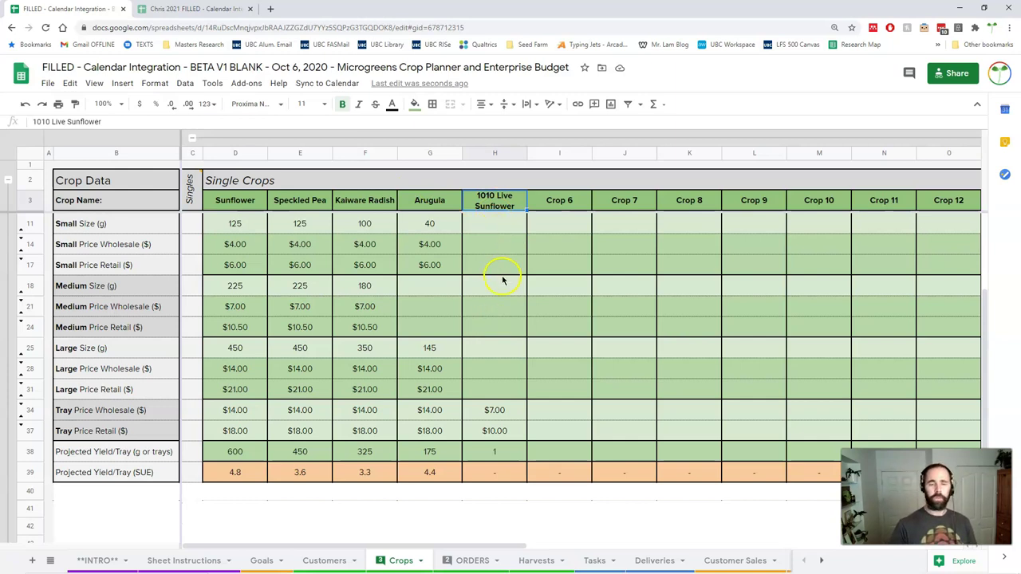
scroll(501, 240, up, 3)
scroll(503, 281, up, 1)
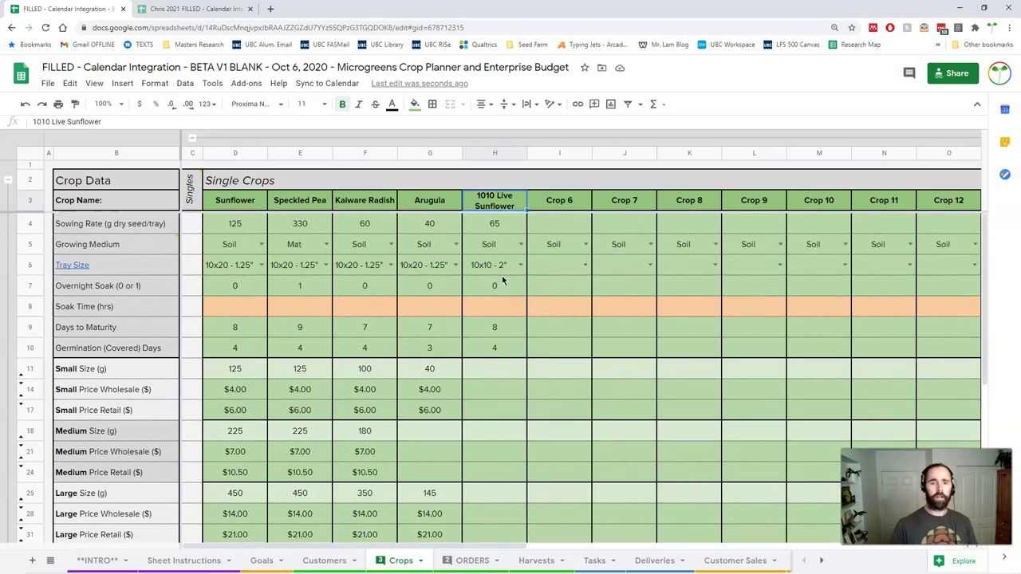
click(495, 224)
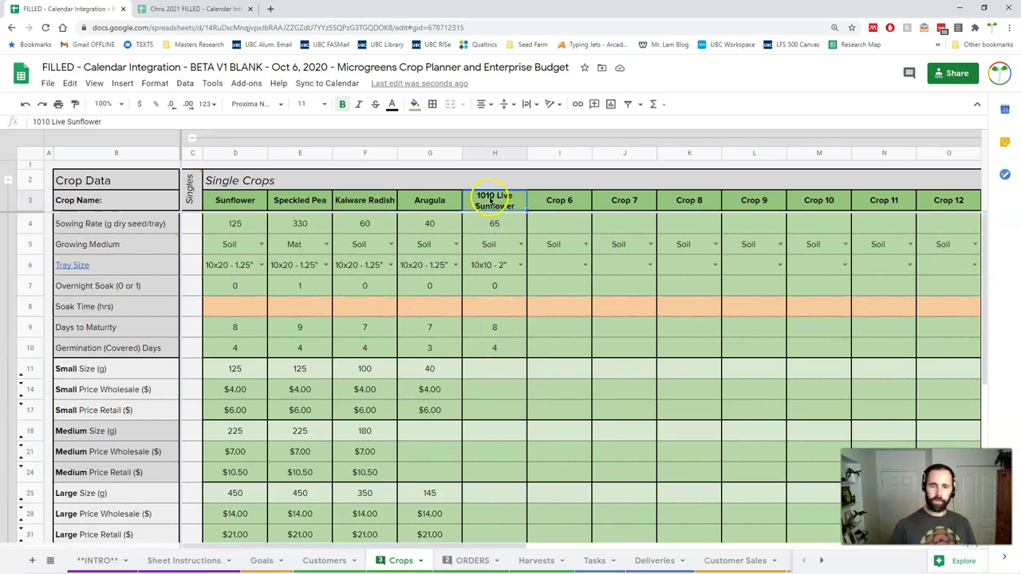
click(495, 224)
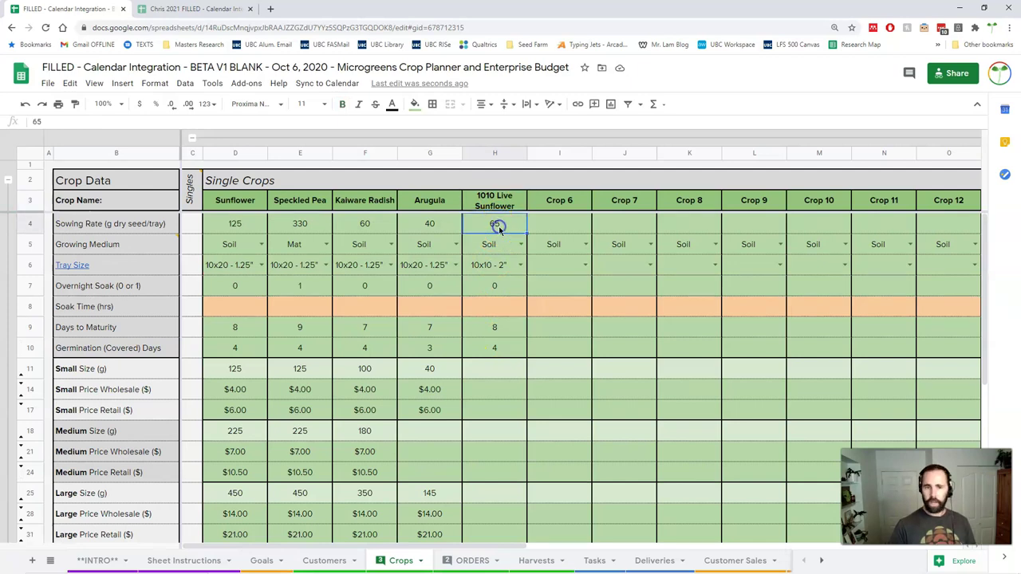
click(222, 224)
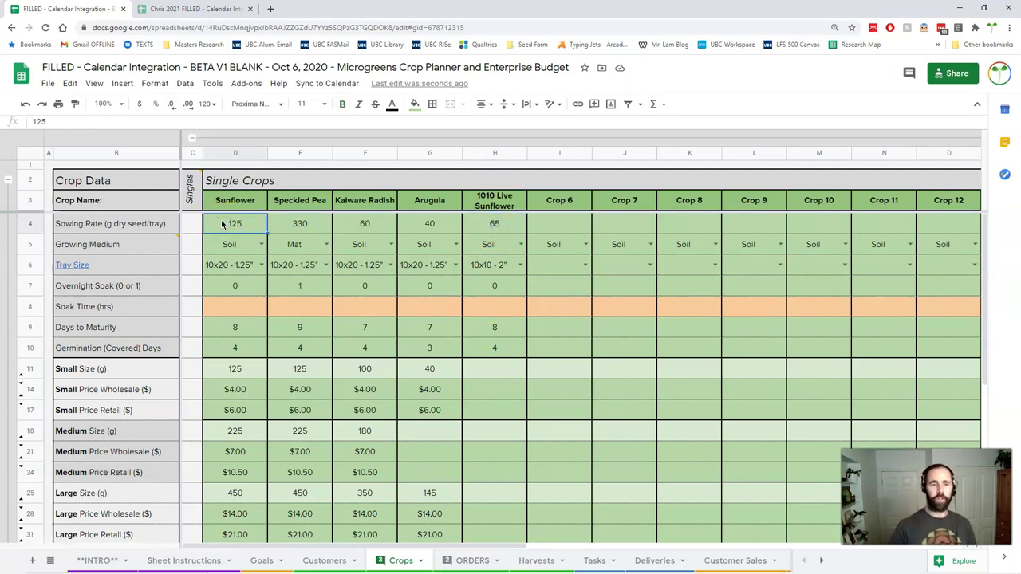
click(522, 223)
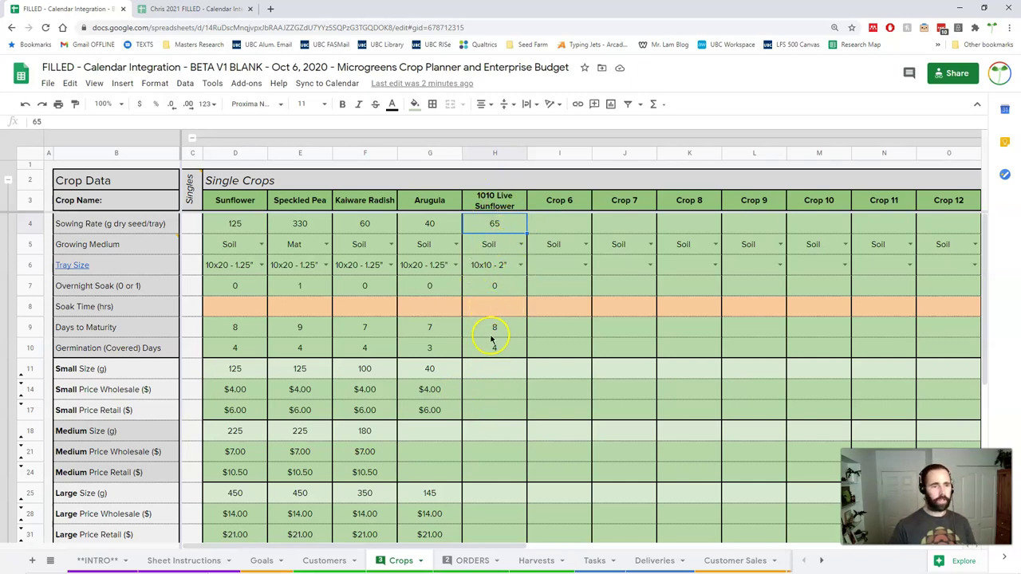
click(519, 263)
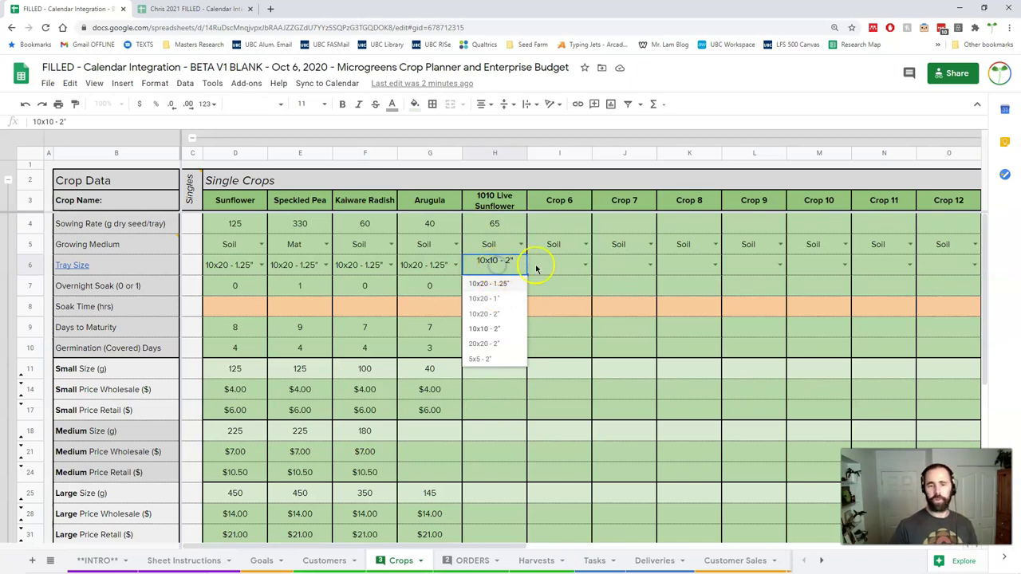
click(543, 287)
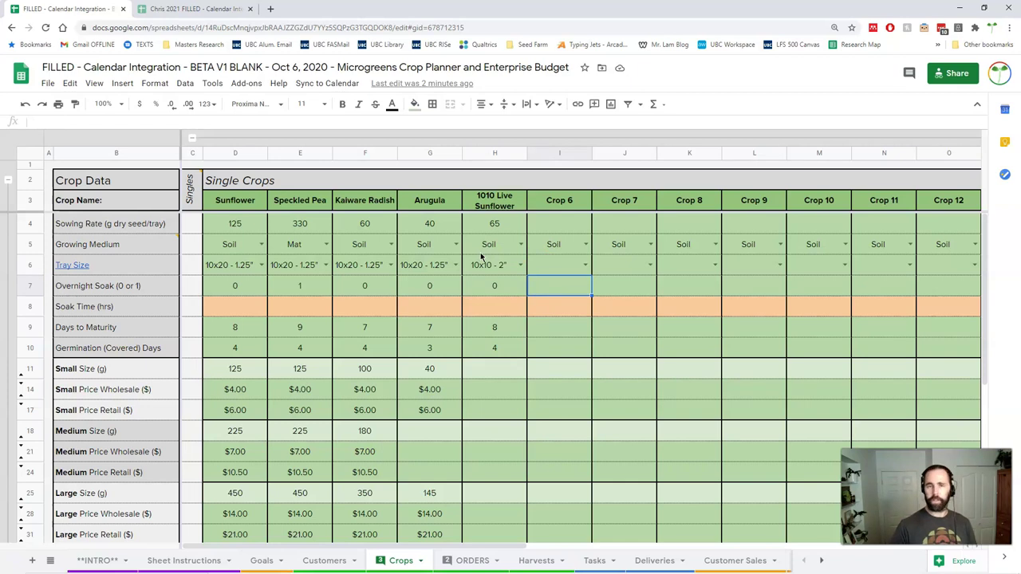
scroll(485, 265, down, 5)
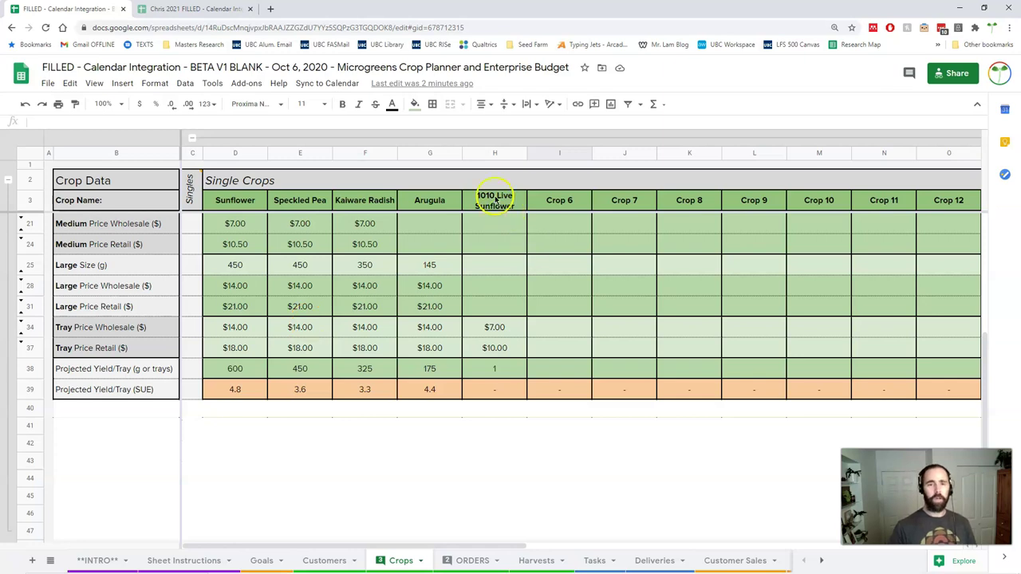
click(496, 363)
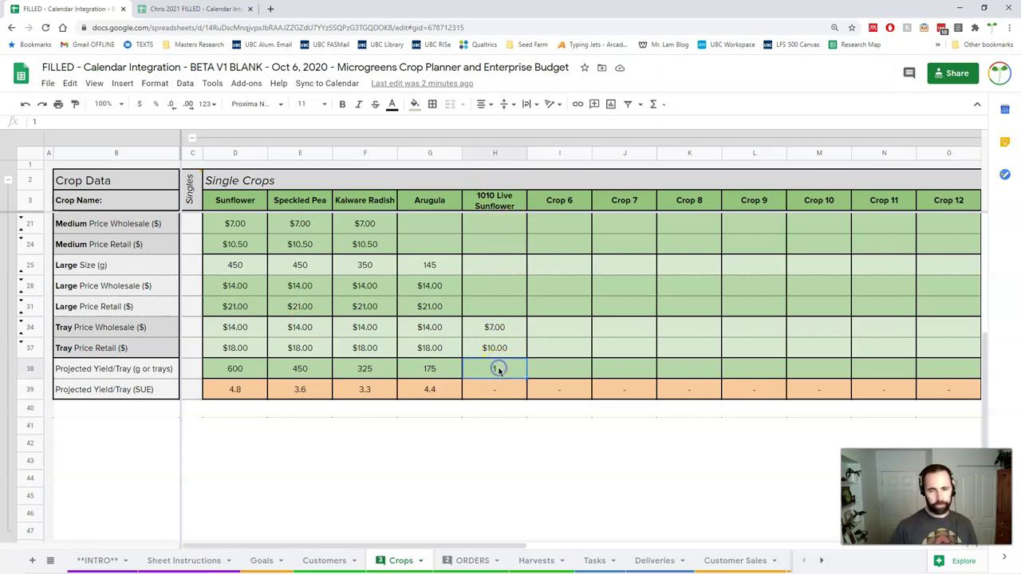
scroll(499, 372, up, 3)
scroll(499, 372, up, 1)
scroll(499, 372, down, 5)
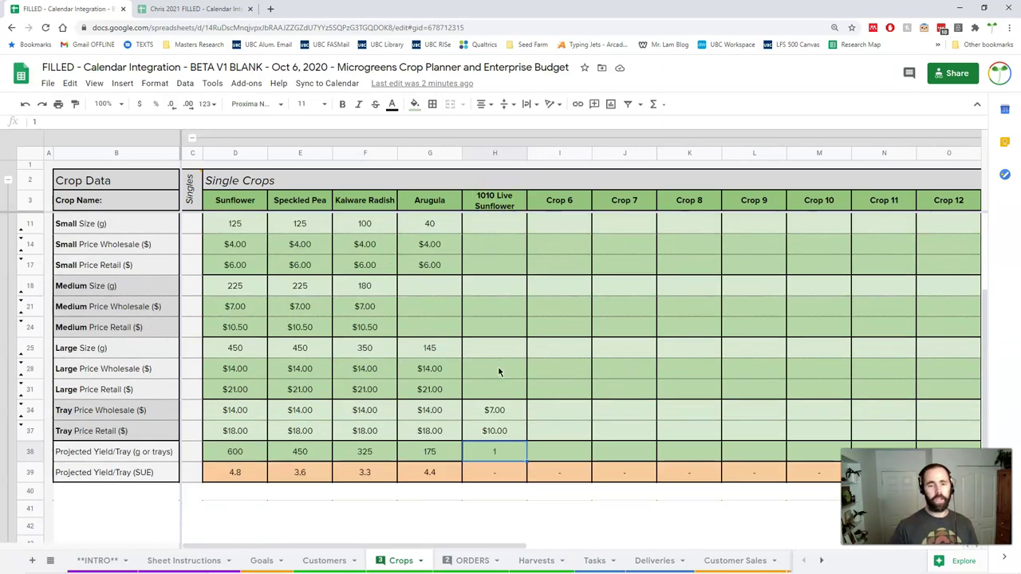
click(501, 389)
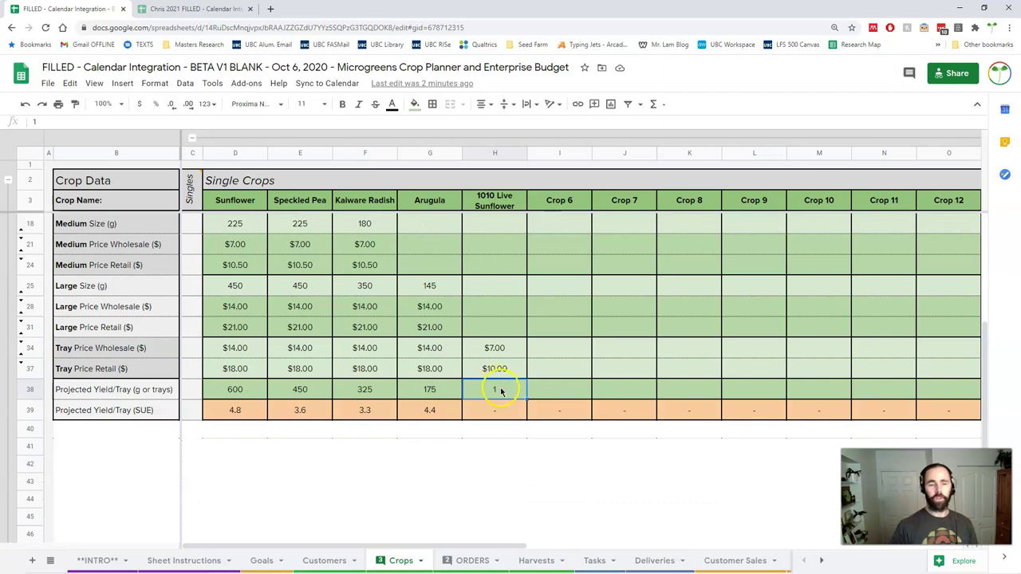
click(241, 416)
key(Right)
key(Right)
key(Right)
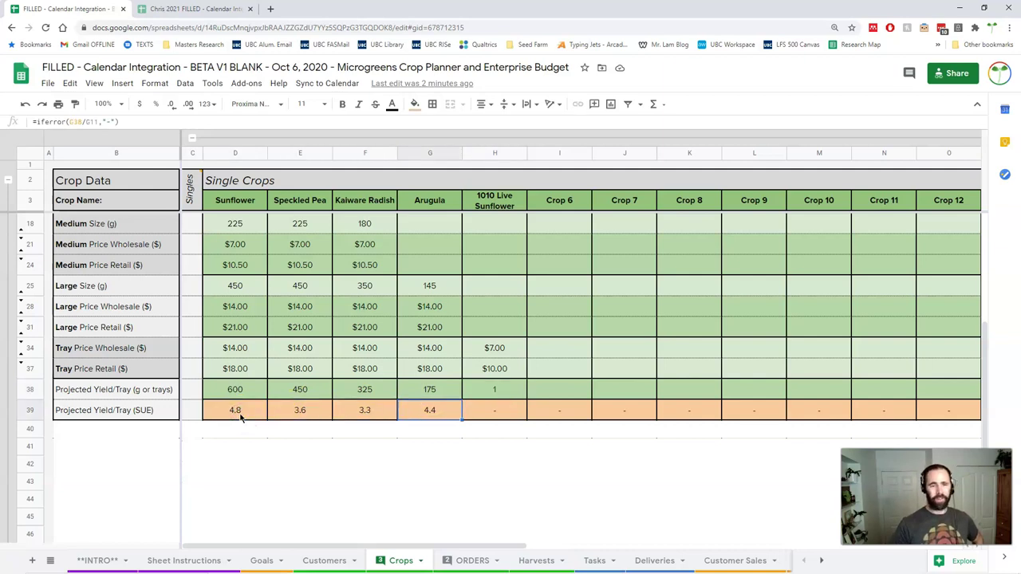
key(Left)
key(Left)
key(Left)
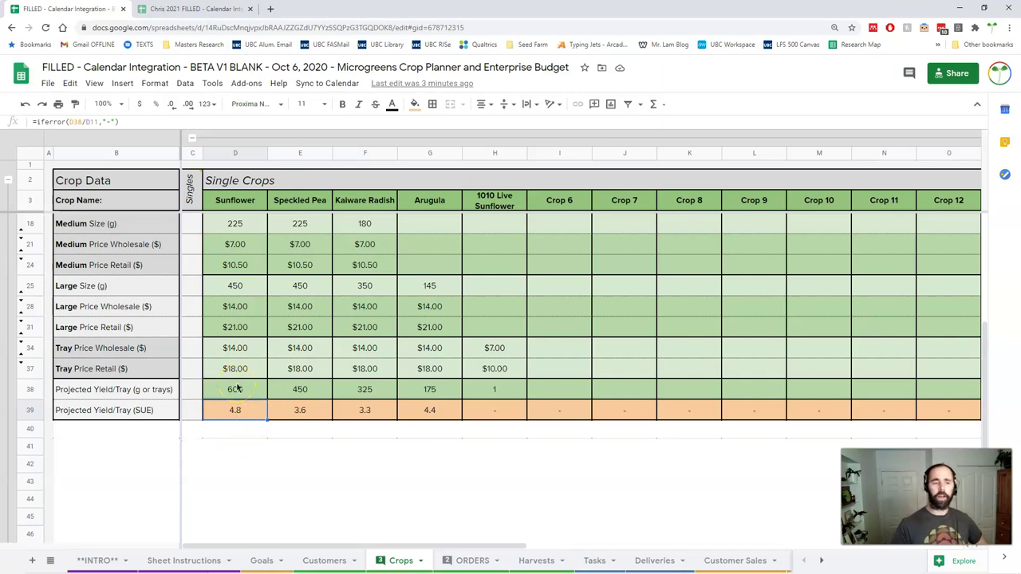
scroll(236, 388, up, 3)
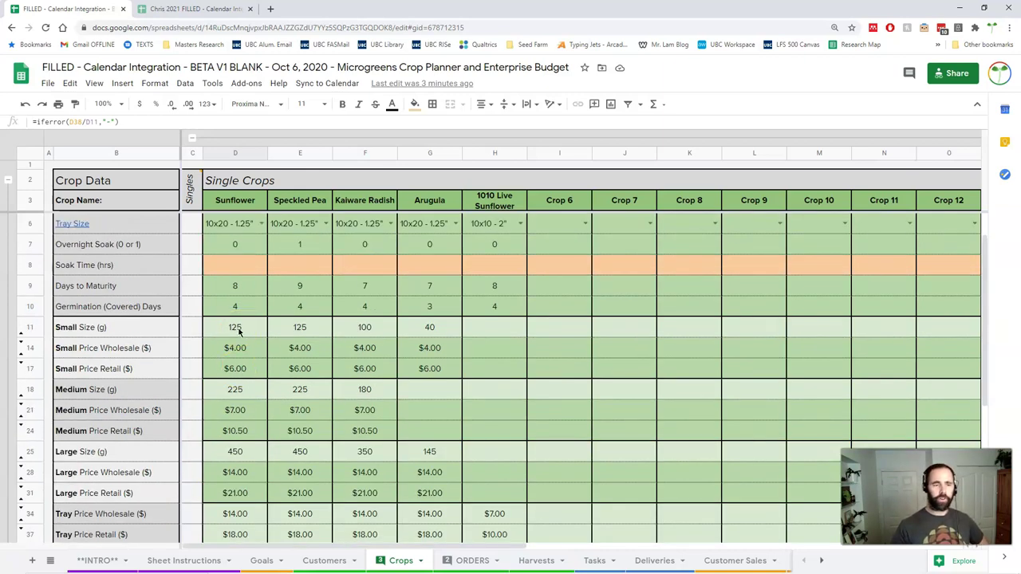
scroll(238, 331, down, 4)
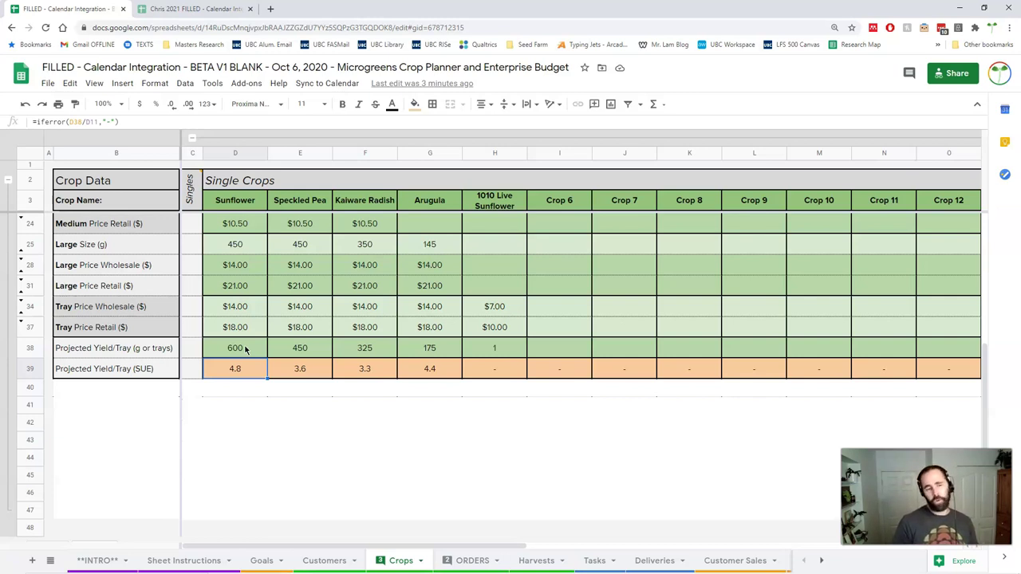
scroll(246, 349, up, 5)
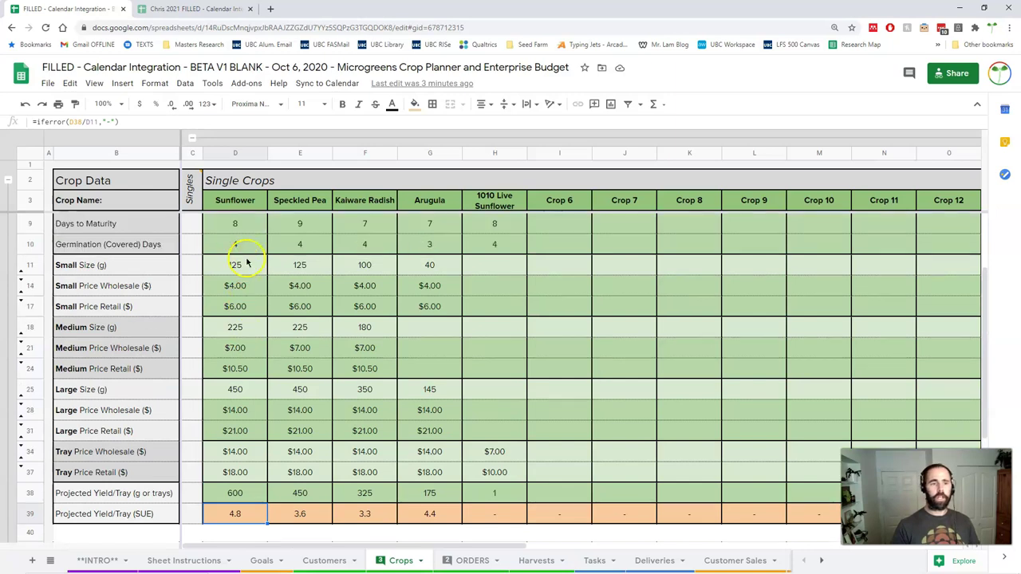
click(244, 291)
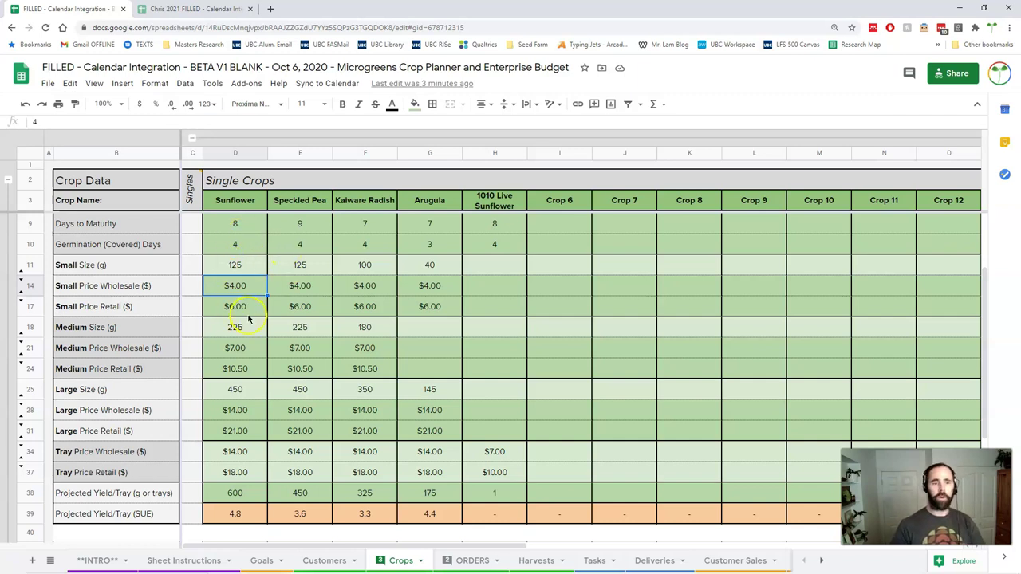
scroll(258, 371, down, 1)
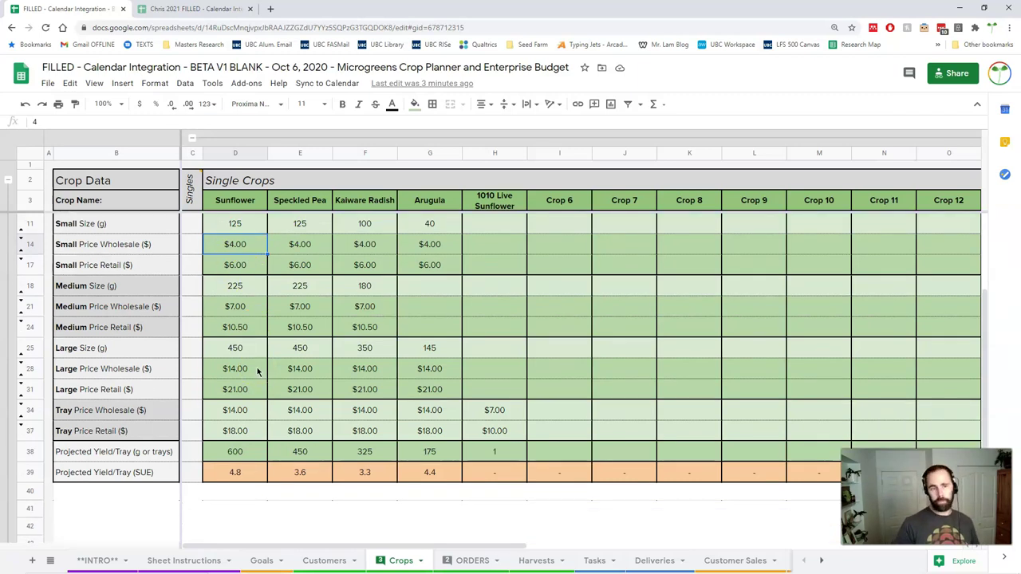
scroll(386, 485, down, 1)
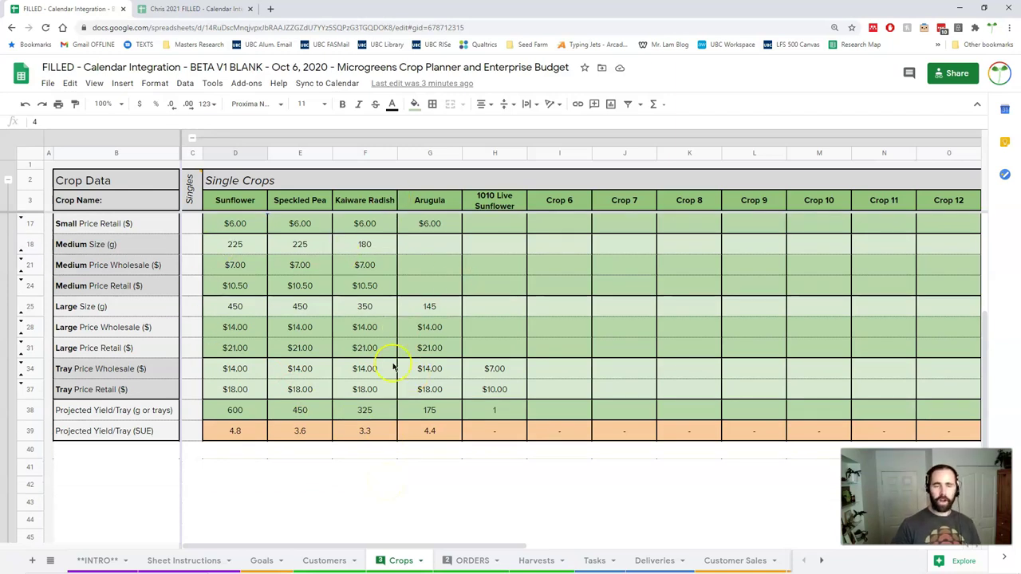
- Read the Spicy Mix 1 heading's comment, then scroll down to Spicy Mix 1's proportions table
scroll(392, 365, up, 3)
scroll(537, 348, right, 3)
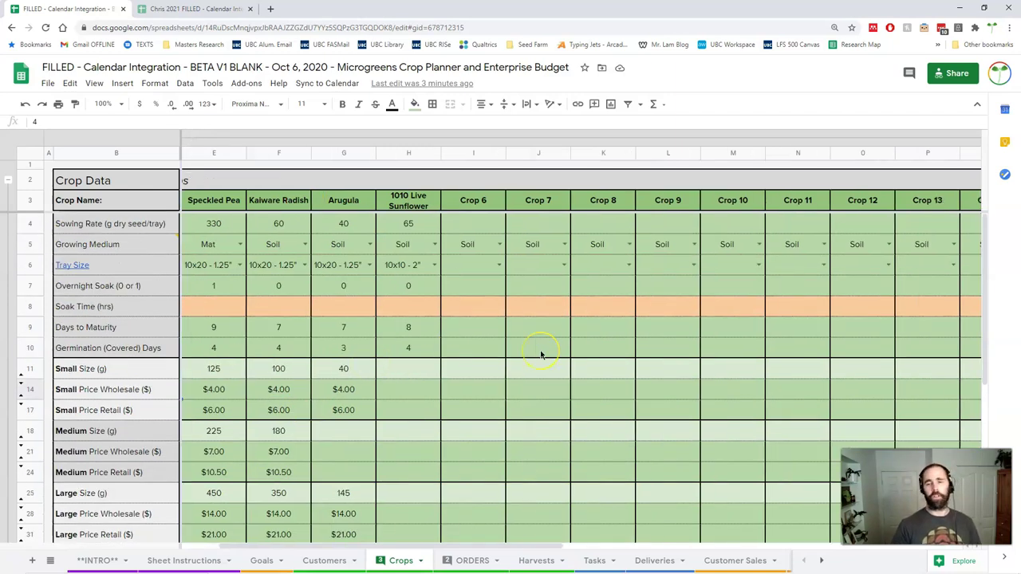
scroll(540, 354, right, 4)
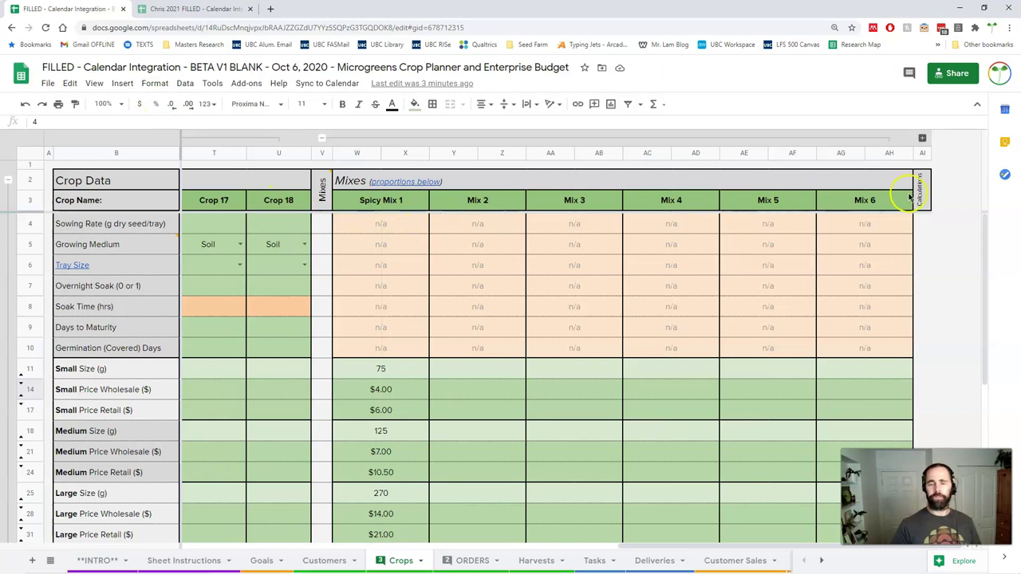
click(360, 202)
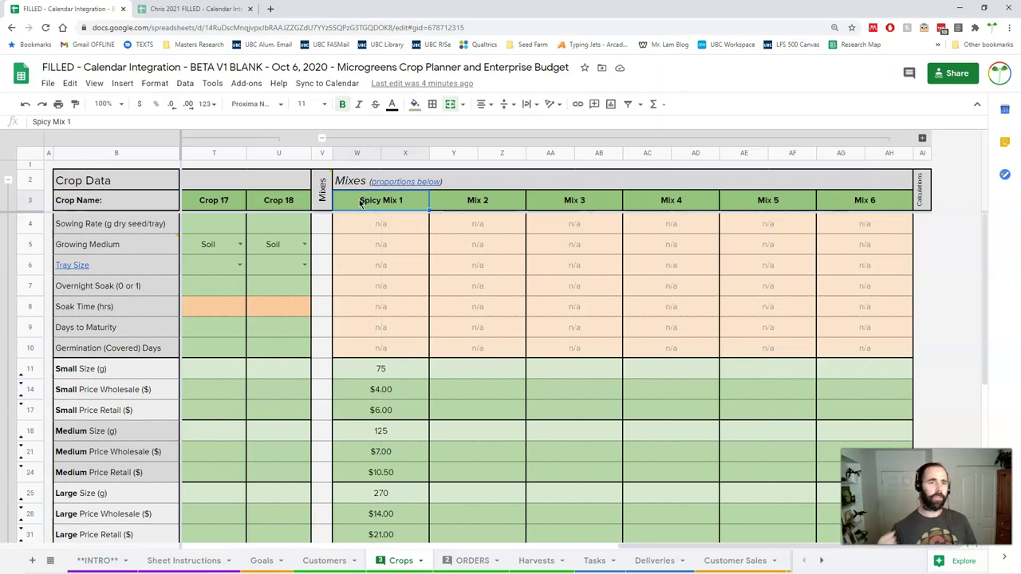
mouse_move(329, 193)
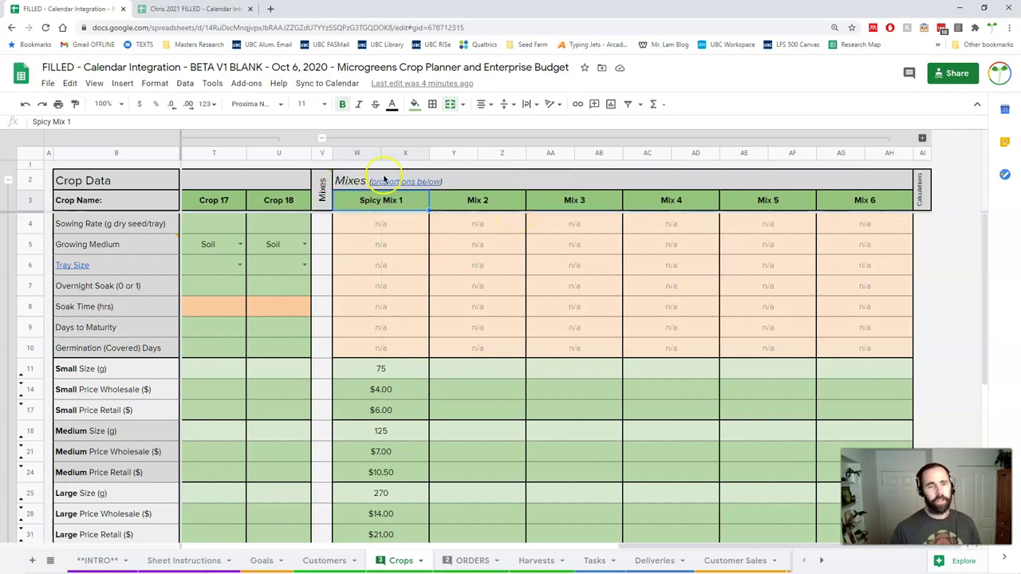
mouse_move(378, 203)
scroll(413, 280, left, 5)
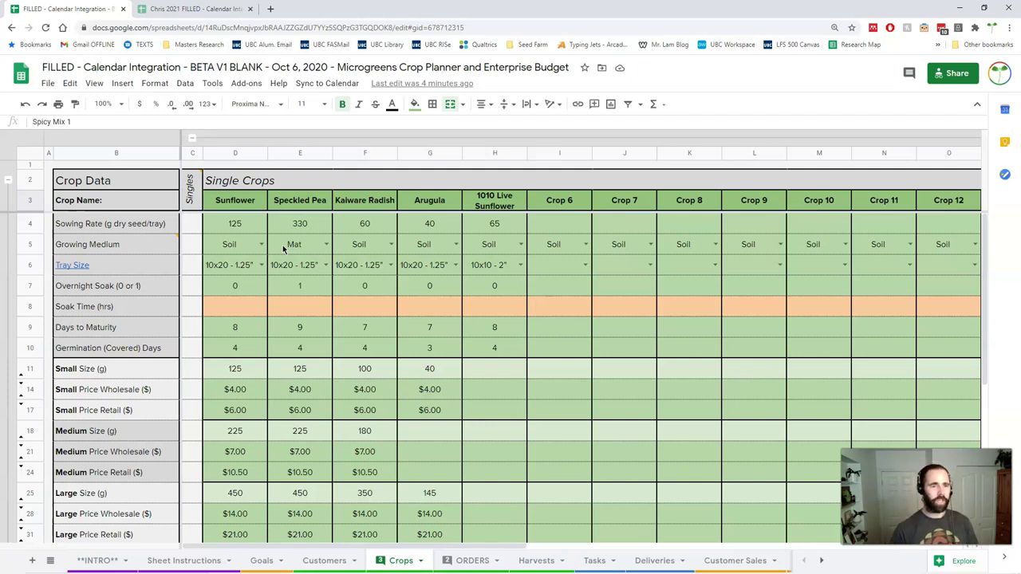
scroll(431, 250, right, 10)
scroll(434, 250, right, 2)
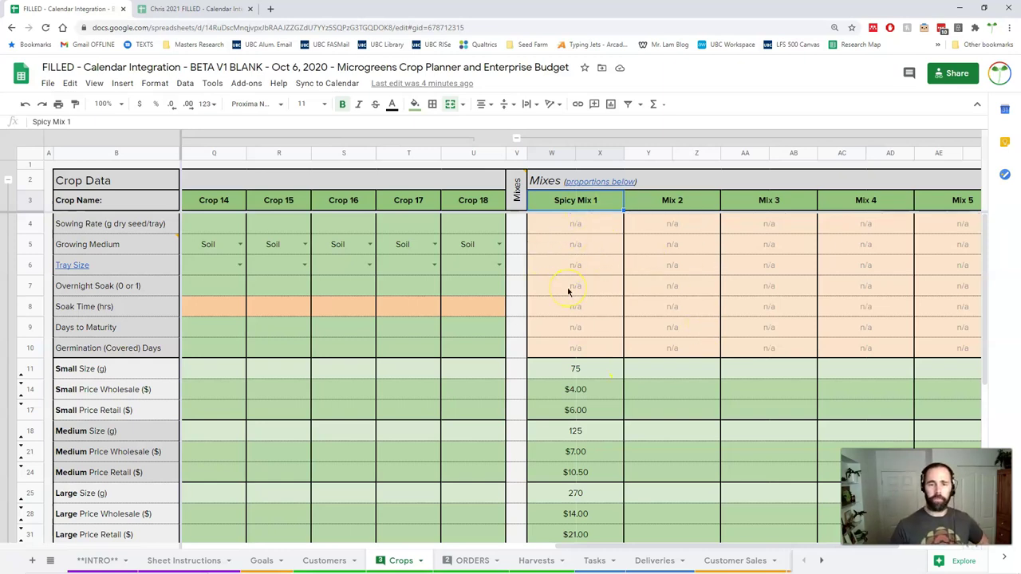
scroll(568, 292, down, 1)
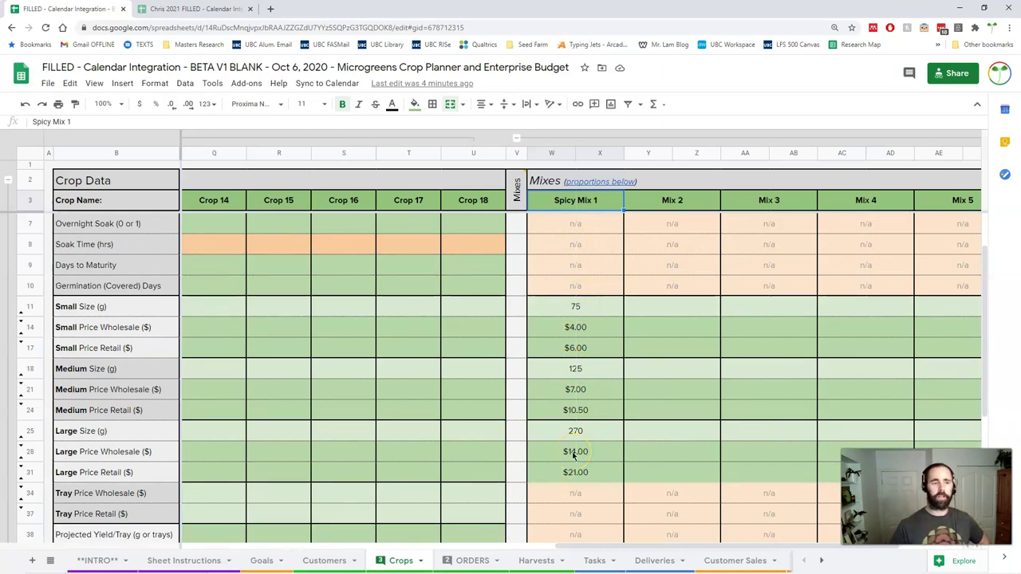
scroll(573, 454, down, 3)
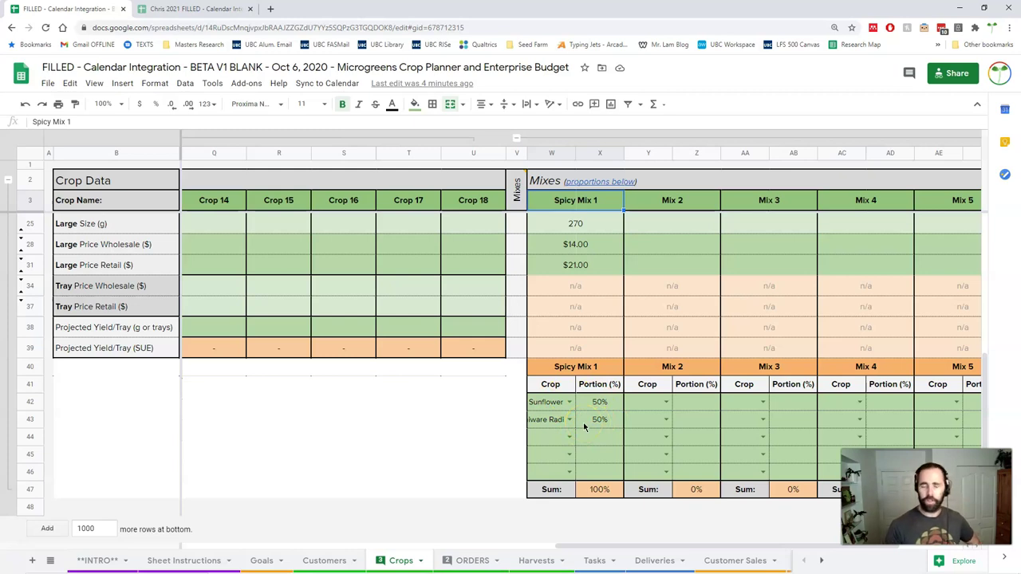
click(667, 402)
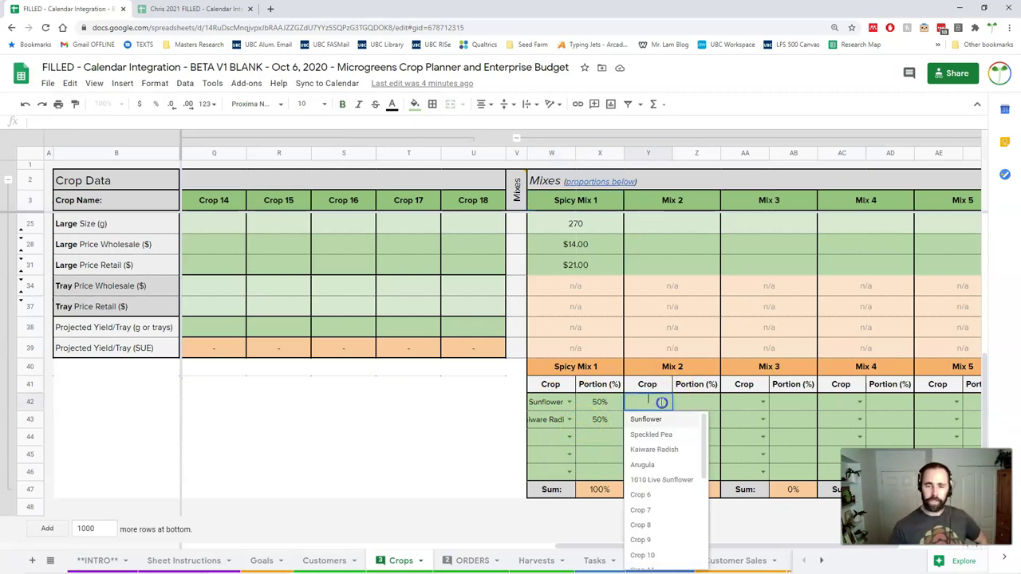
scroll(660, 518, down, 5)
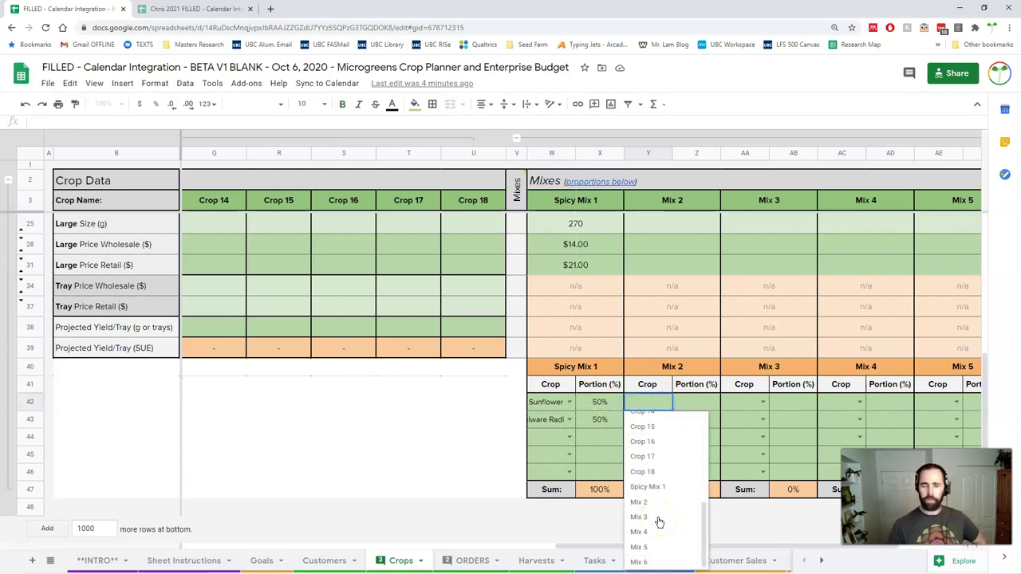
scroll(659, 522, up, 5)
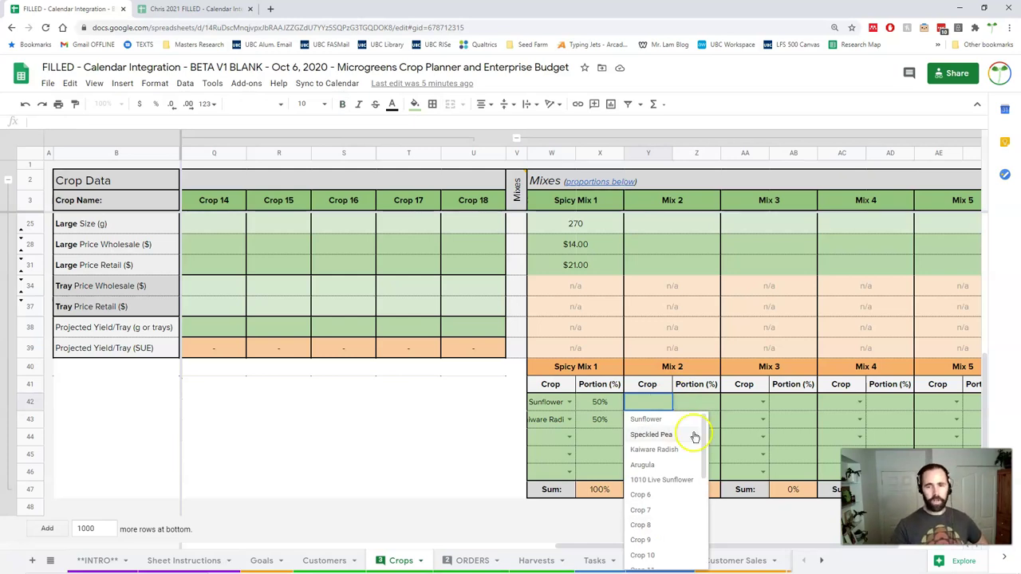
click(701, 406)
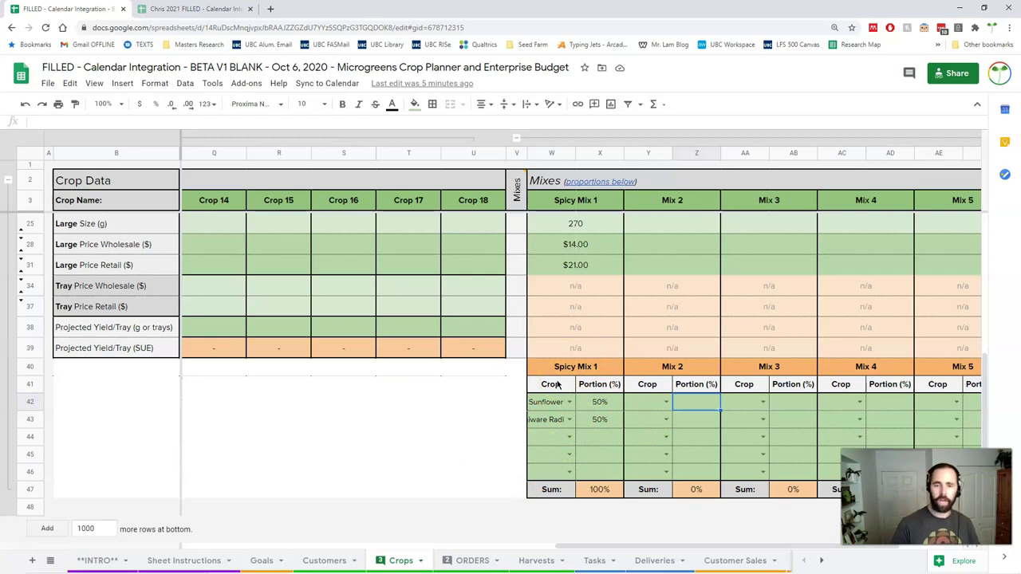
scroll(562, 378, up, 1)
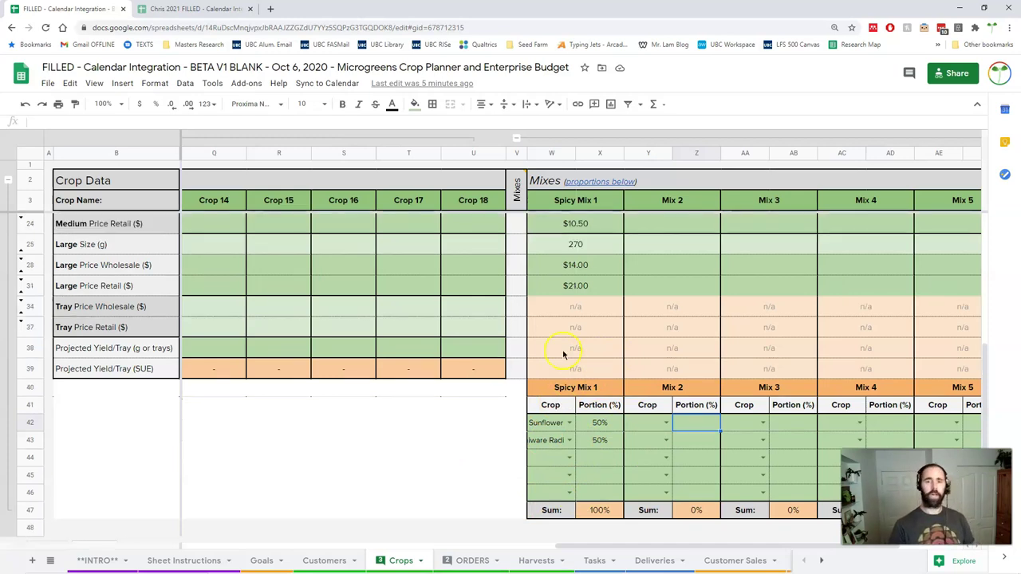
click(582, 245)
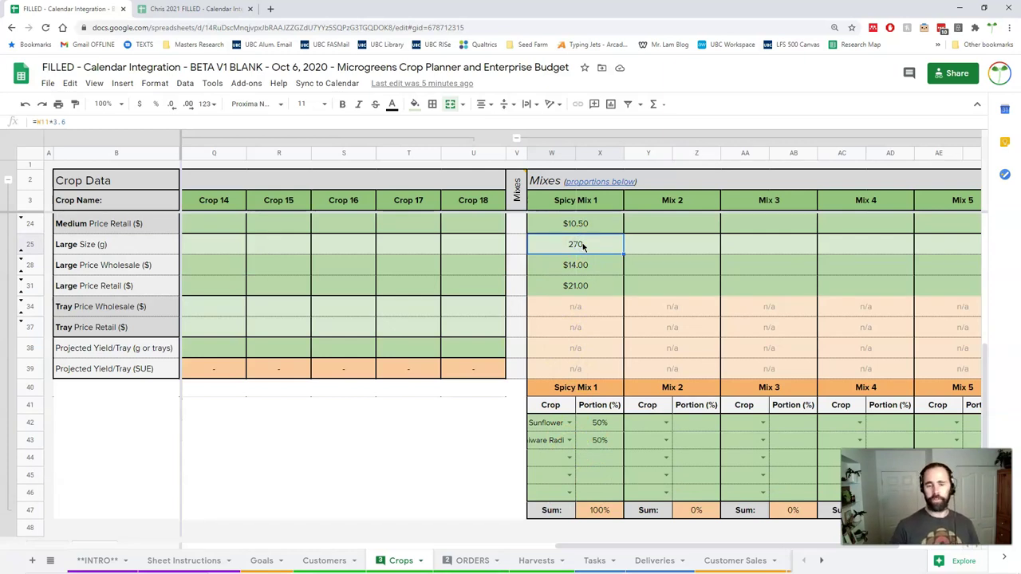
click(599, 444)
click(568, 246)
click(593, 248)
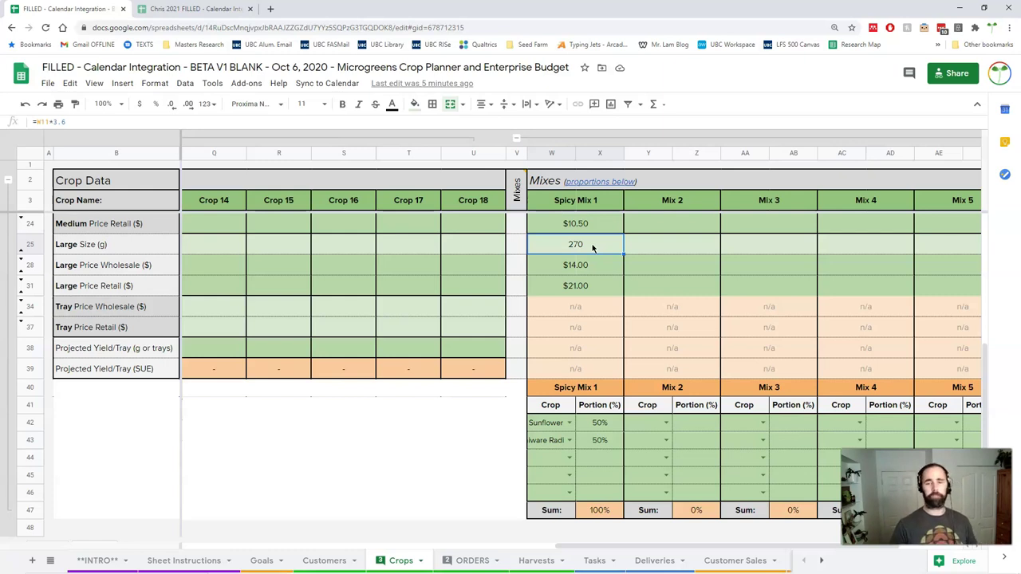
scroll(654, 185, right, 3)
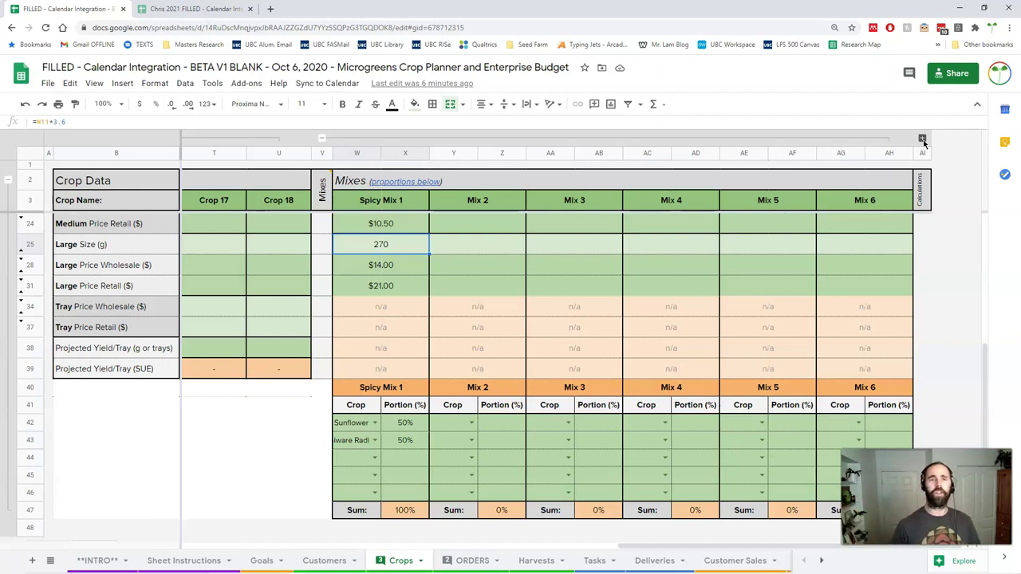
- Collapse the Mixes column group and scroll back to Single Crops at the sowing rate row
mouse_move(439, 181)
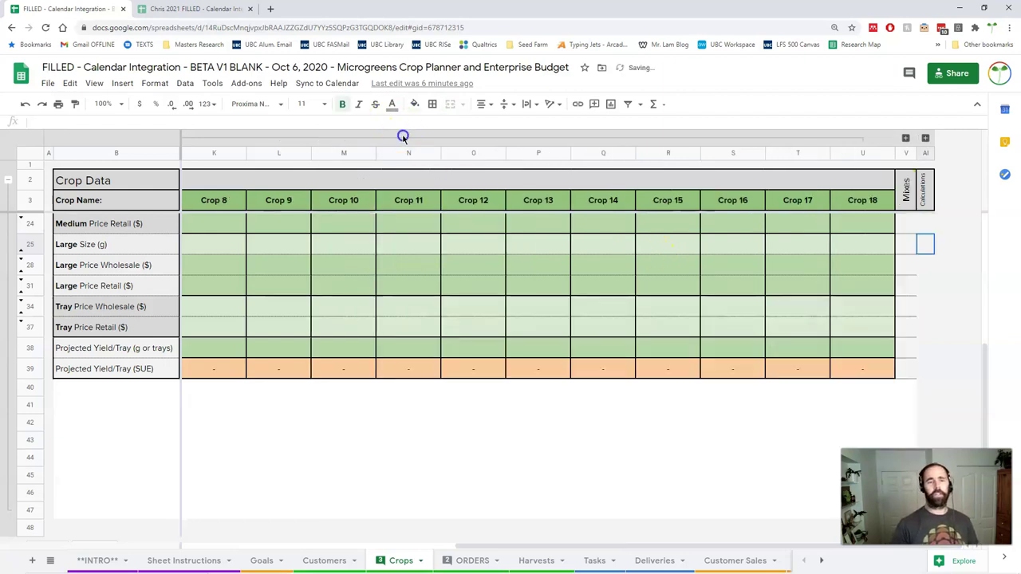
click(403, 137)
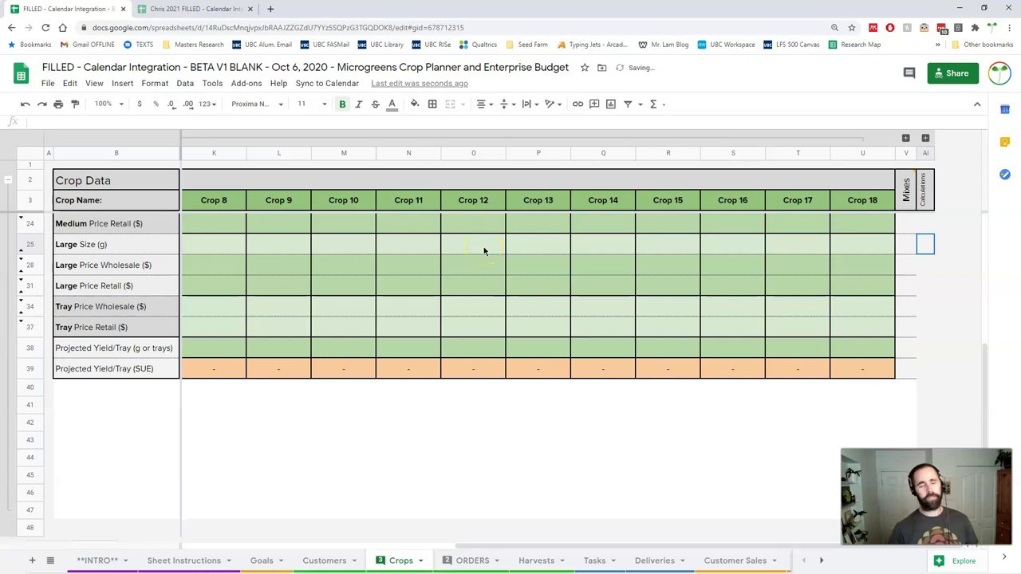
scroll(483, 251, left, 5)
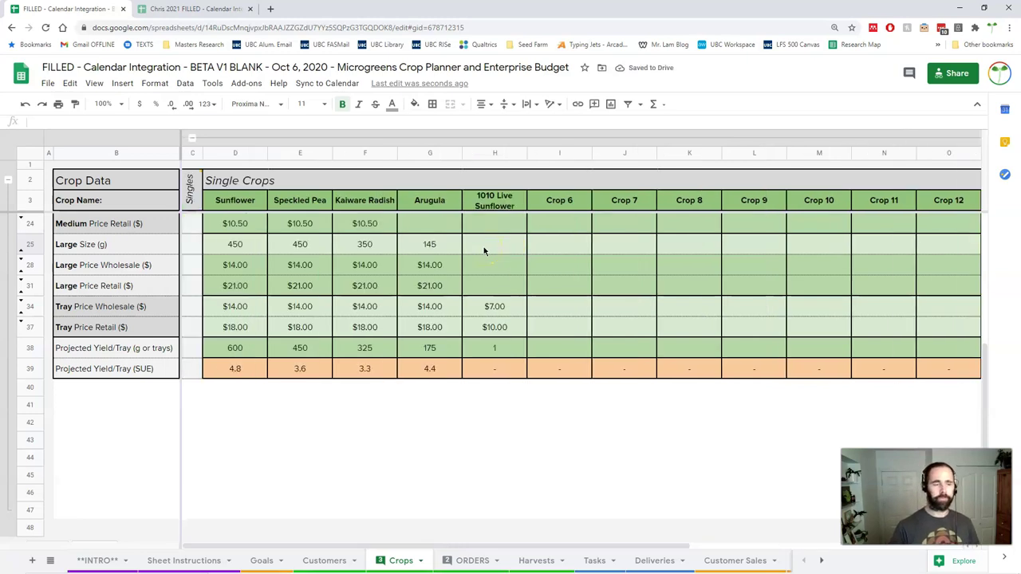
scroll(484, 250, up, 5)
scroll(483, 251, down, 6)
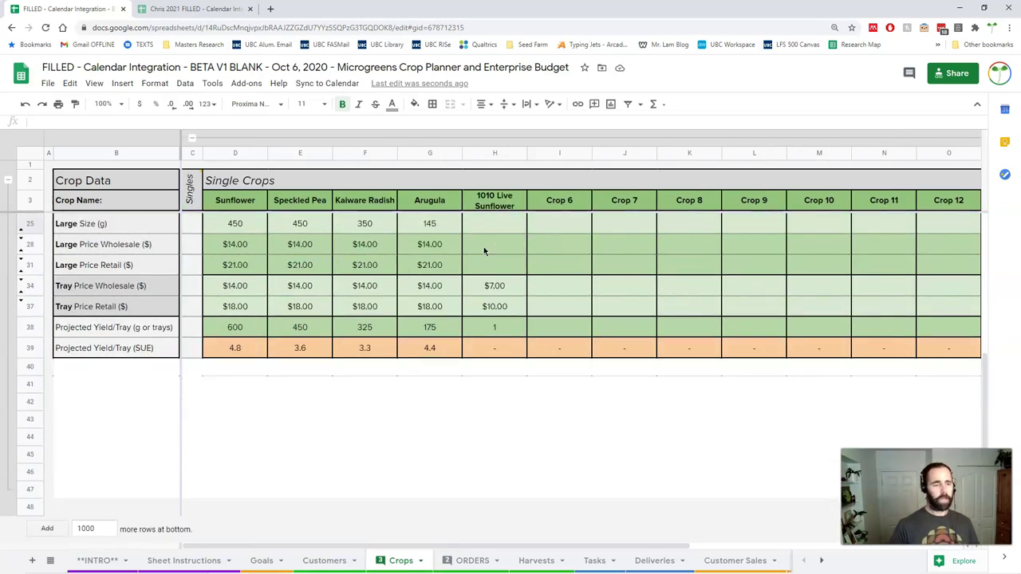
scroll(483, 250, up, 3)
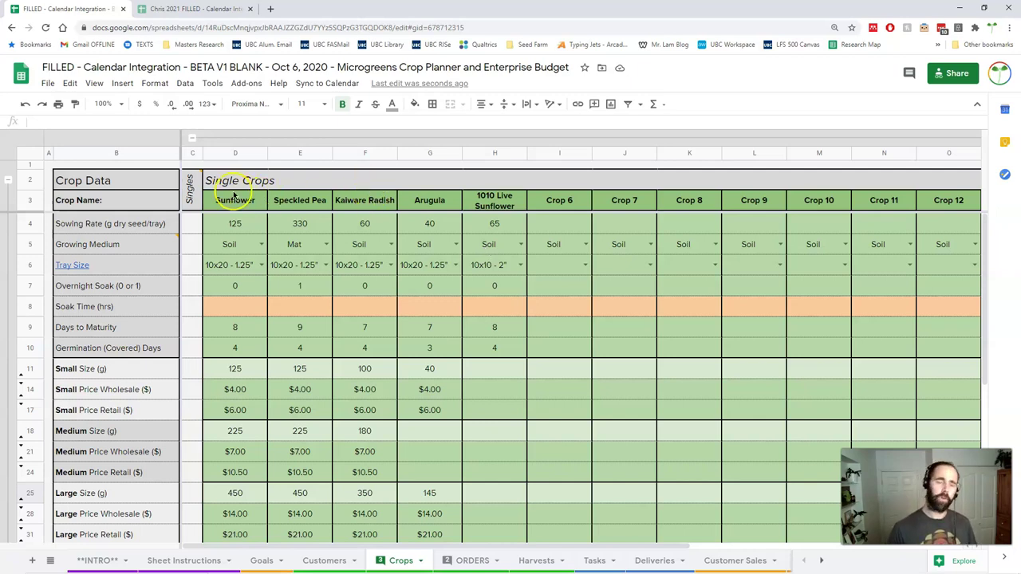
- Bold Sunflower's days to maturity (8) and germination days (4)
click(236, 225)
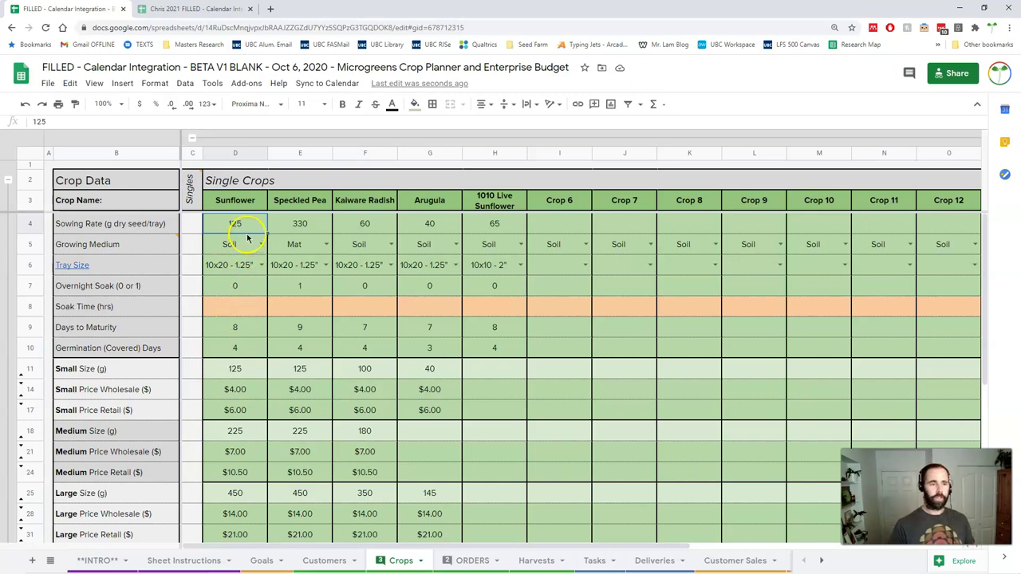
click(239, 328)
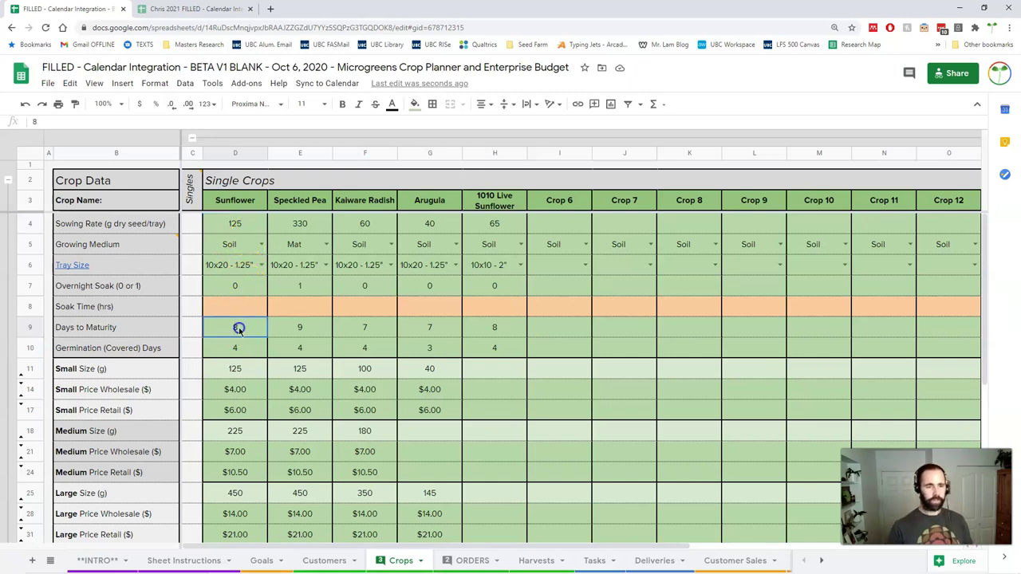
key(ctrl+b)
click(241, 348)
key(ctrl+b)
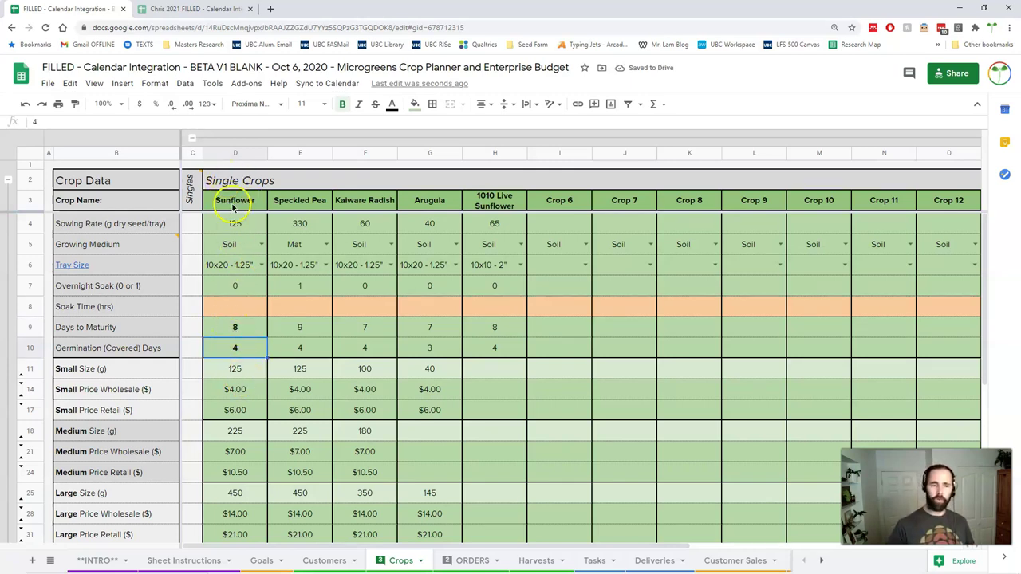
- Review Sunflower's small, medium and large (450) sizes and its projected yield of 600
click(244, 370)
scroll(247, 373, down, 1)
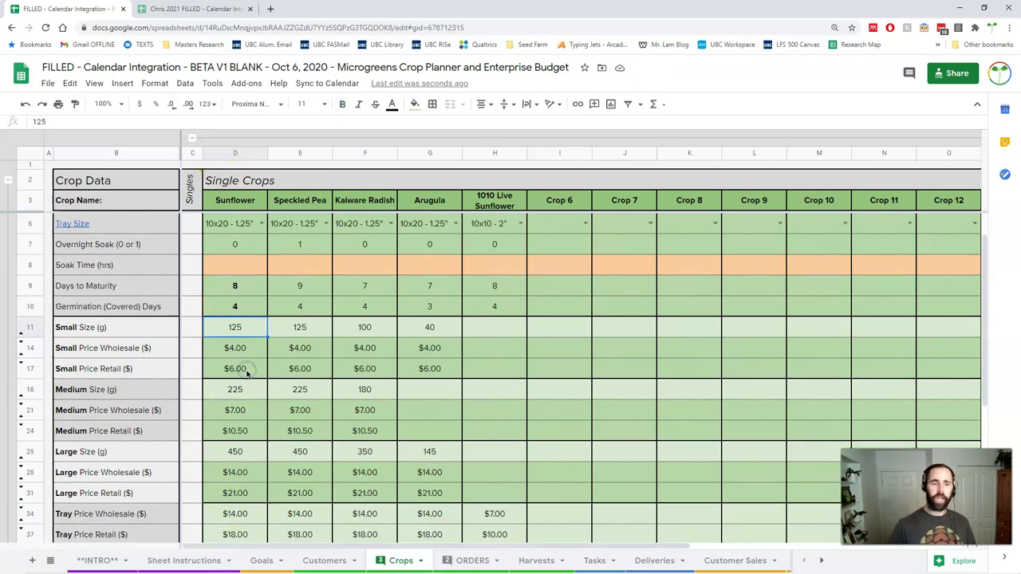
click(245, 388)
scroll(247, 390, down, 1)
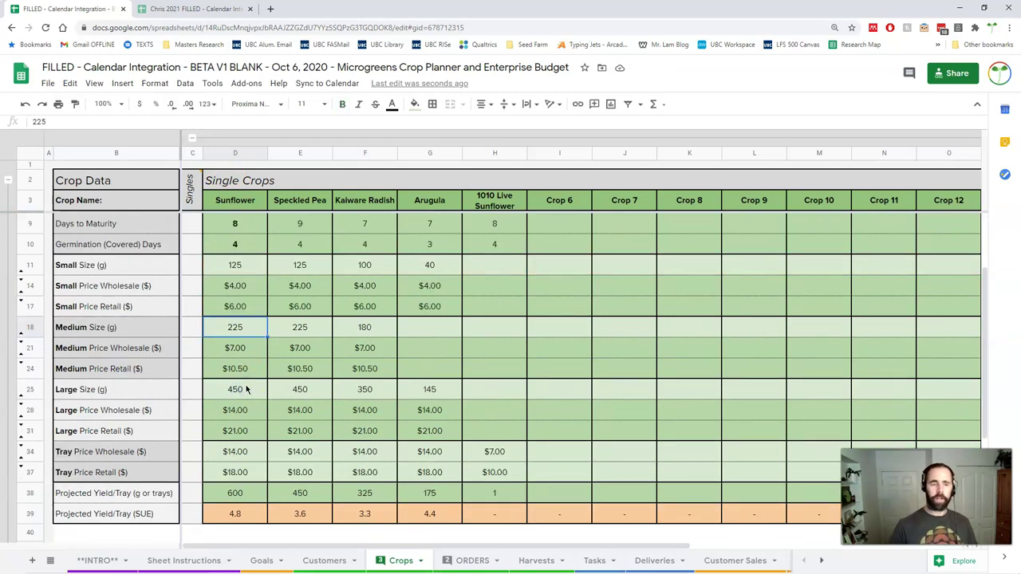
click(245, 389)
scroll(244, 388, down, 1)
click(244, 432)
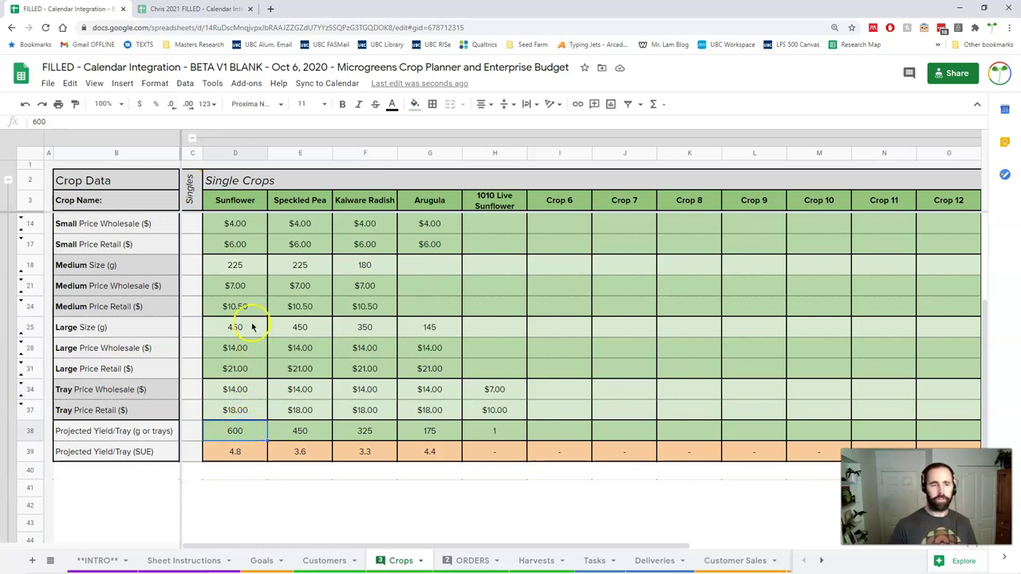
click(248, 332)
click(244, 431)
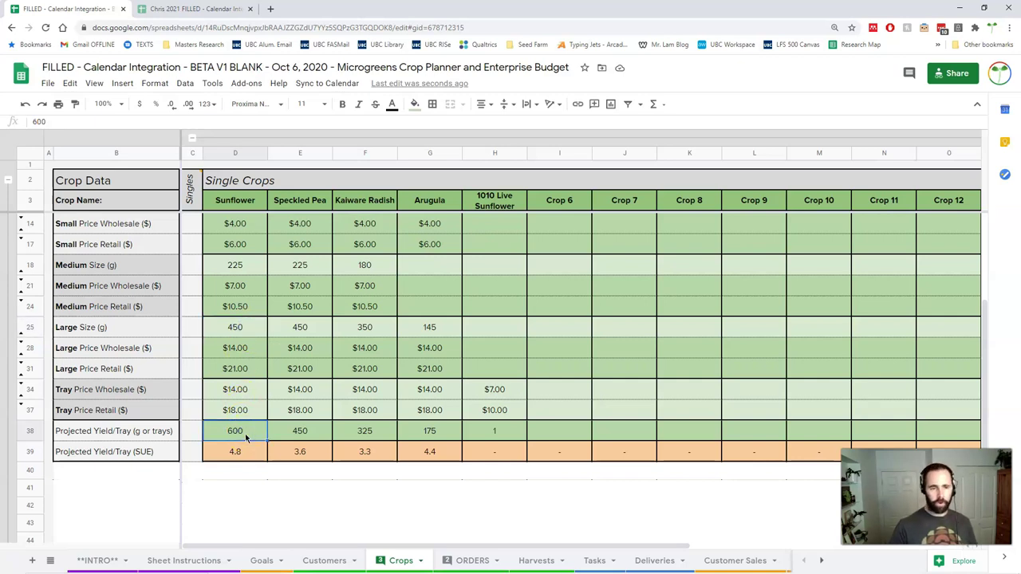
scroll(246, 438, up, 3)
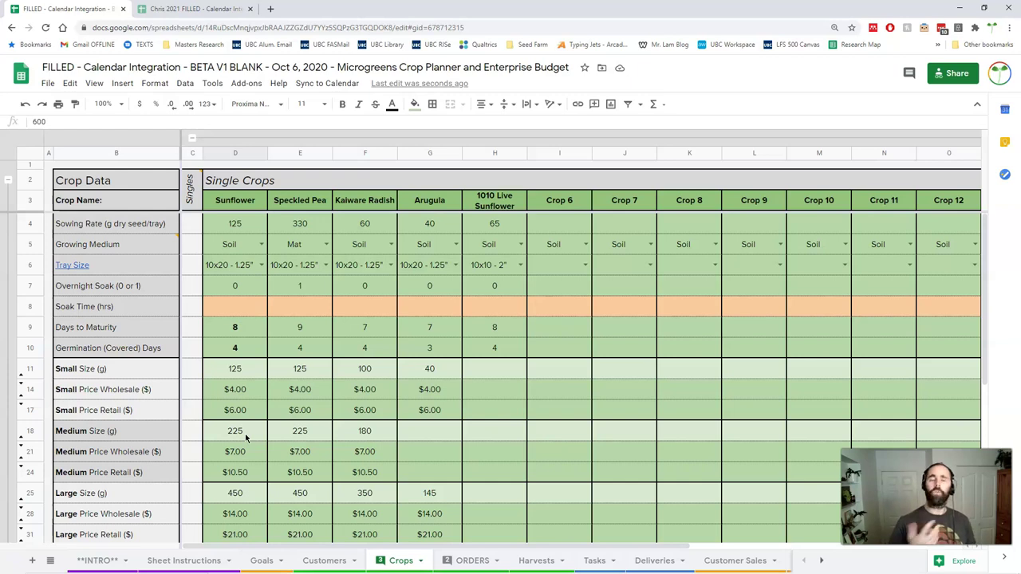
- Enter 650 as Sunflower's projected yield to see SUE reach 5.2, then restore 600
scroll(399, 434, down, 3)
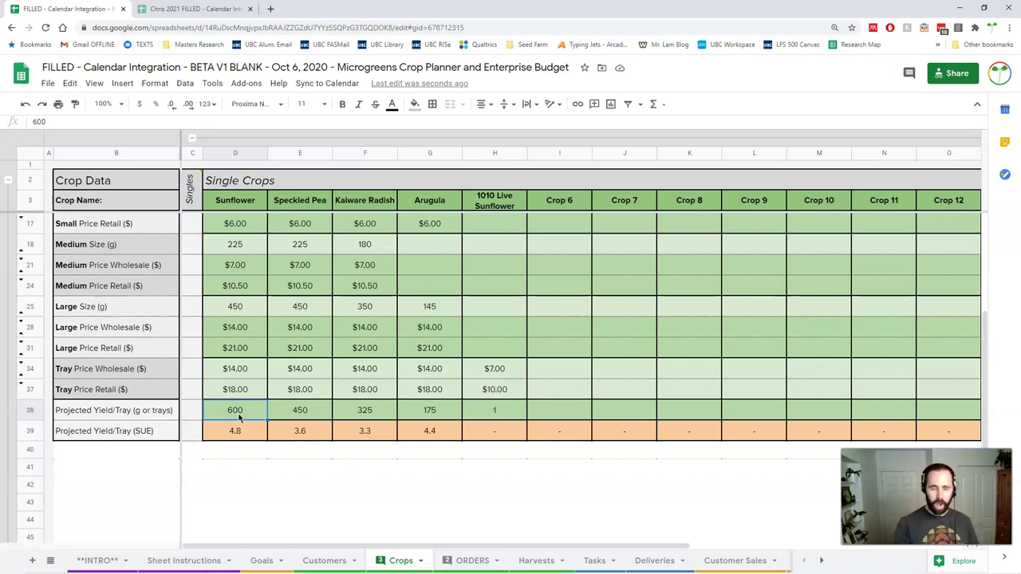
text(650)
key(Return)
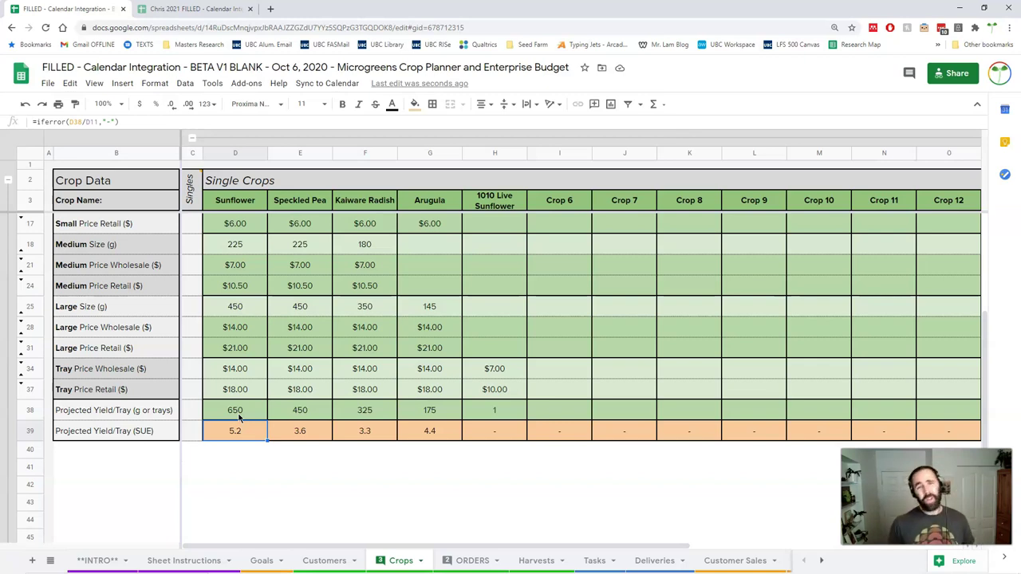
text(600)
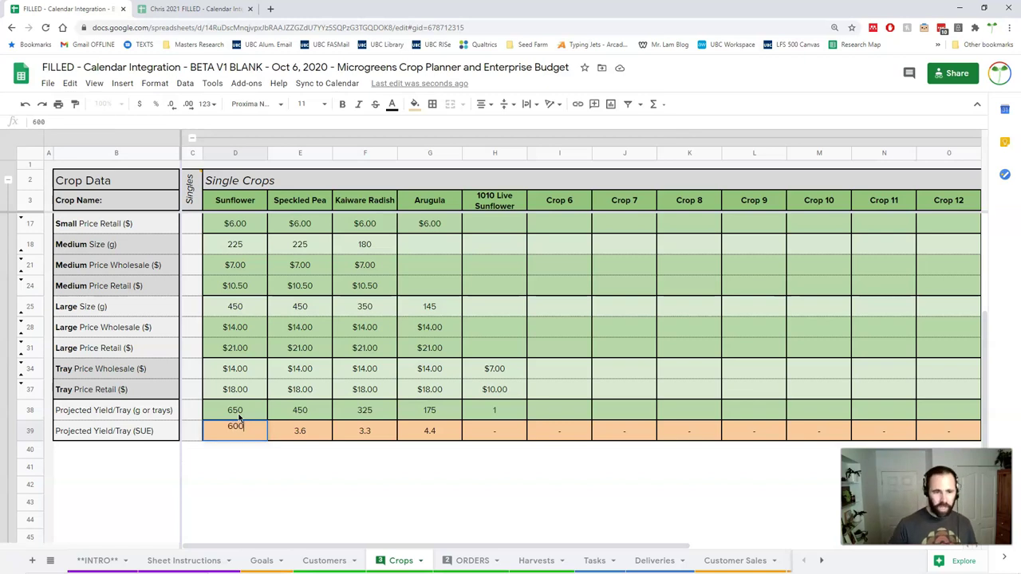
key(Escape)
click(238, 416)
text(600)
key(Return)
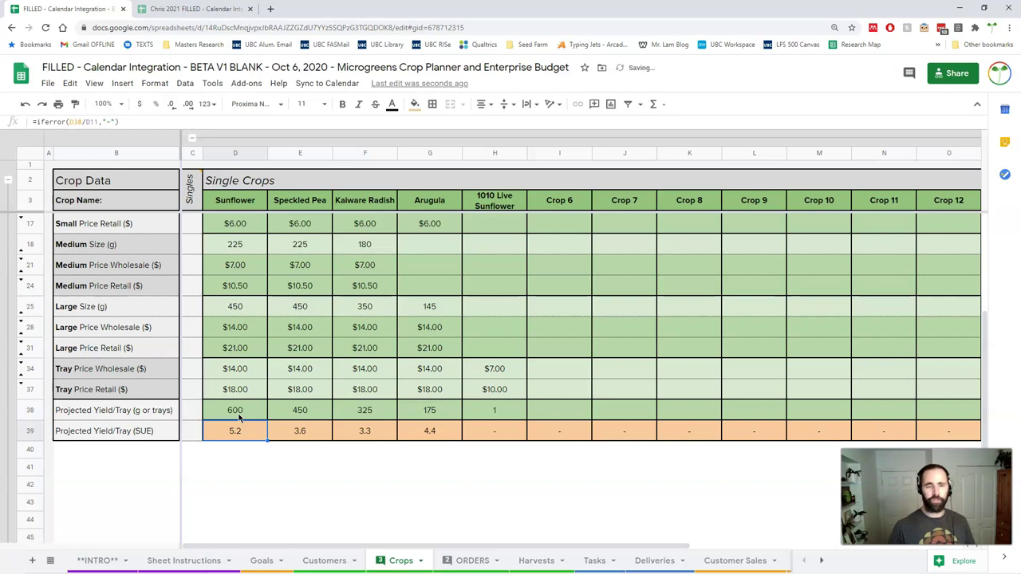